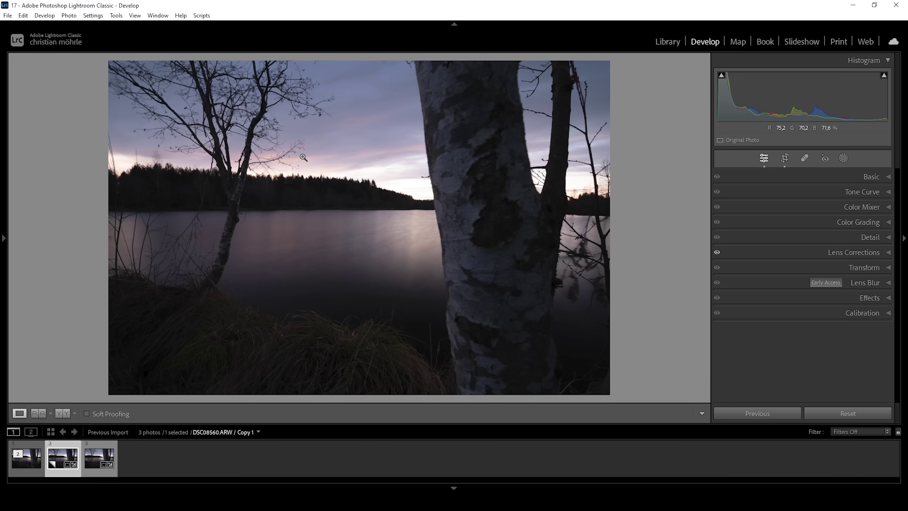
Expand the Basic adjustment settings for the lakeside photo DSC08560.ARW / Copy 1
left_click(869, 178)
Try the Adobe Neutral profile, then settle on Adobe Landscape
scroll(838, 204, "up", 1)
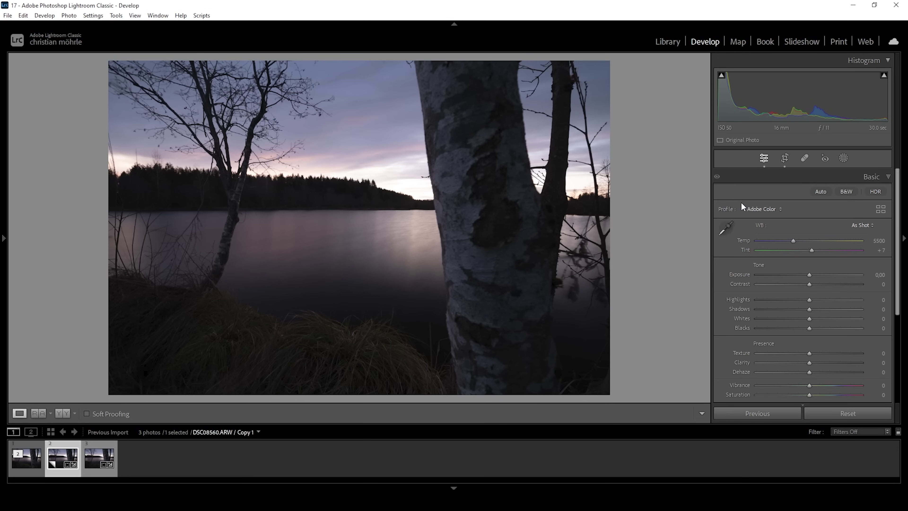
left_click(763, 210)
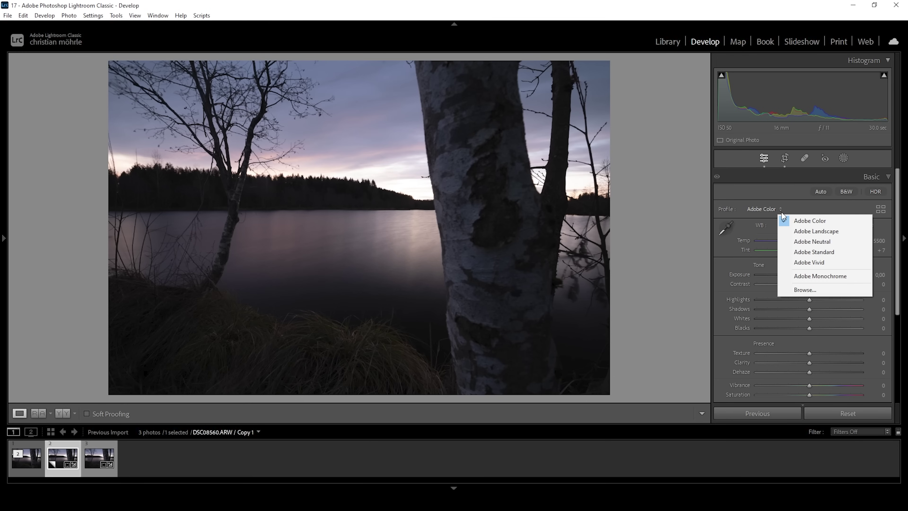
left_click(812, 241)
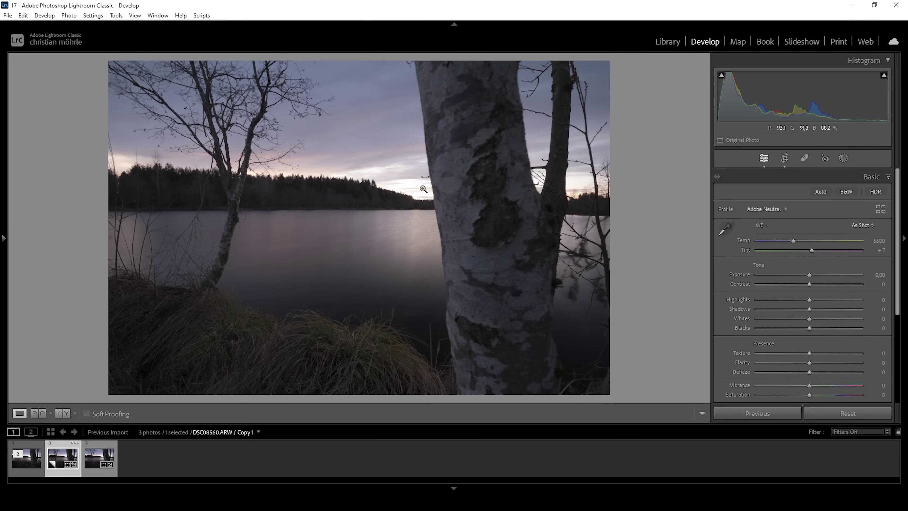
left_click(766, 208)
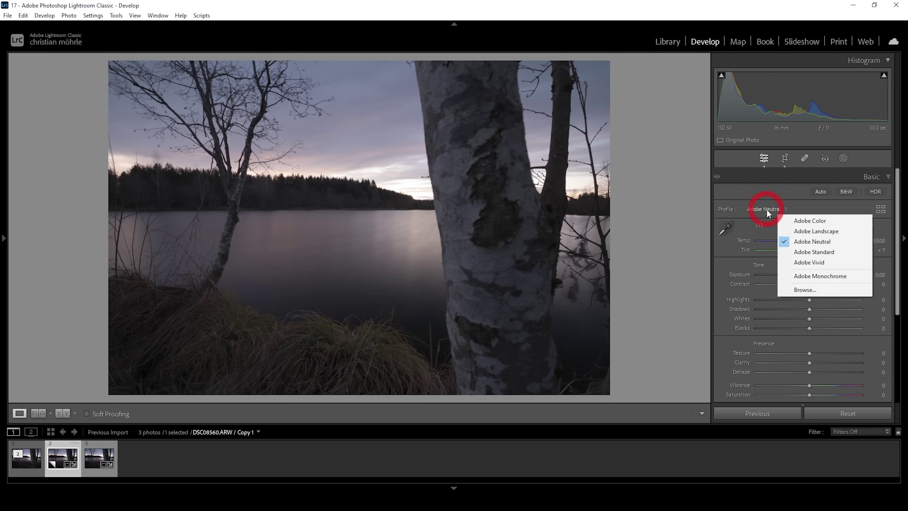
left_click(823, 233)
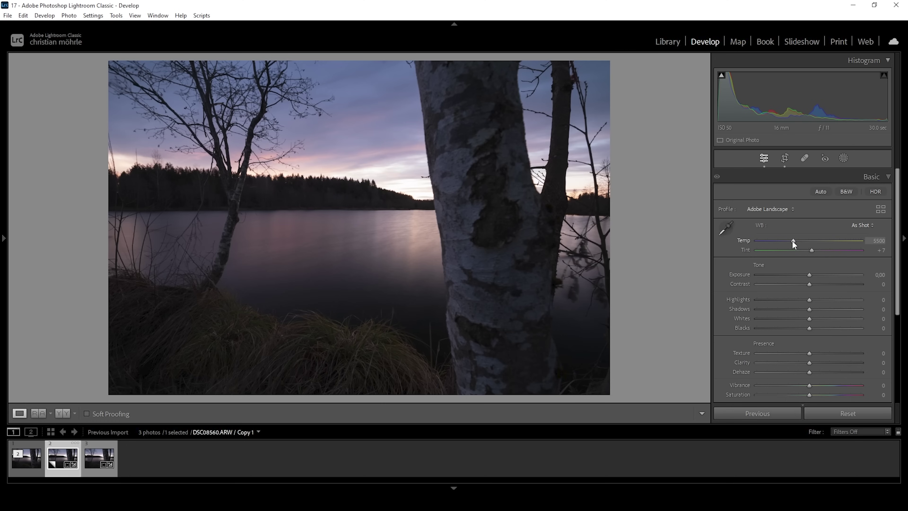
Warm the white balance to 6706 Temp and raise Exposure to about +0.66
left_click_drag(792, 240, 805, 243)
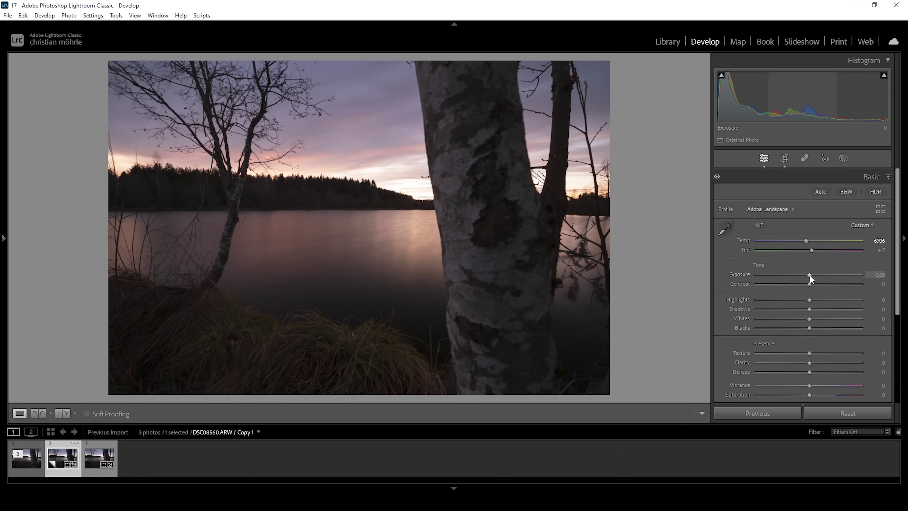
left_click_drag(810, 276, 819, 277)
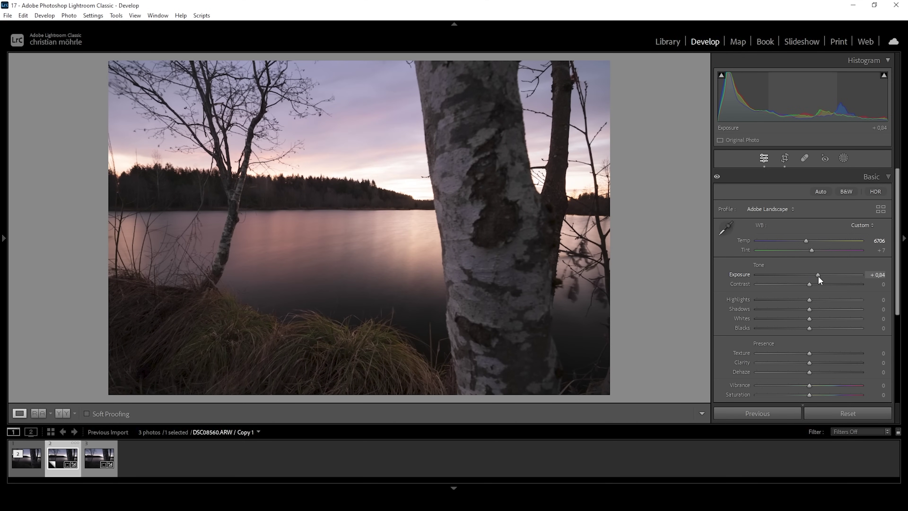
left_click_drag(819, 277, 818, 277)
left_click_drag(817, 276, 817, 278)
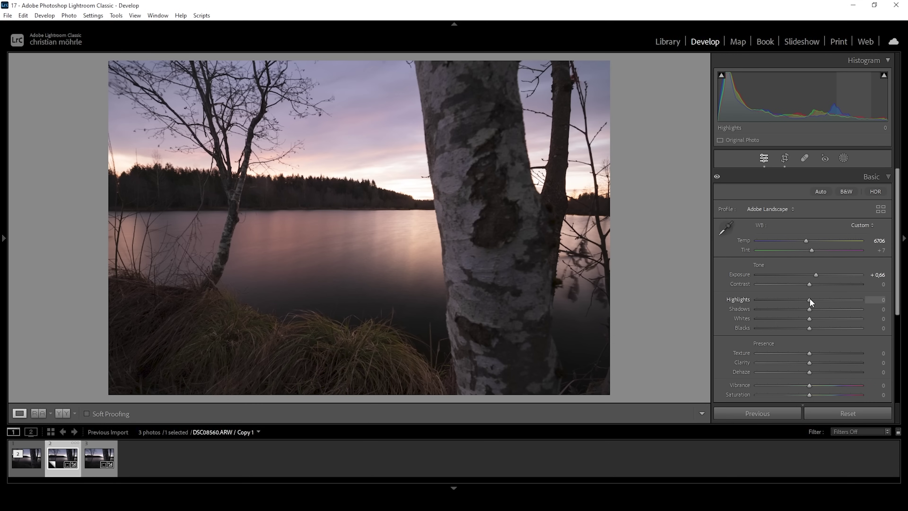
Pull Highlights down to -84 and lift Shadows to +41
left_click_drag(810, 299, 755, 301)
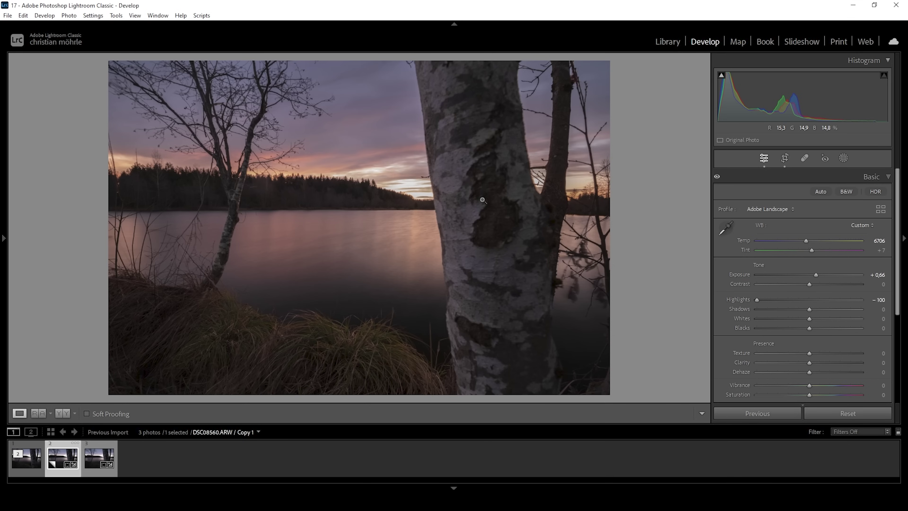
left_click_drag(757, 299, 758, 299)
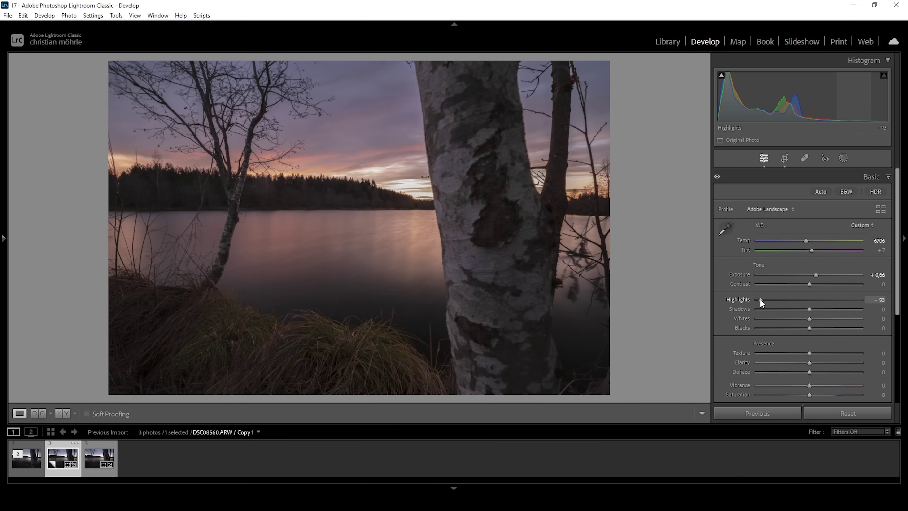
left_click_drag(760, 299, 763, 299)
left_click_drag(765, 302, 763, 303)
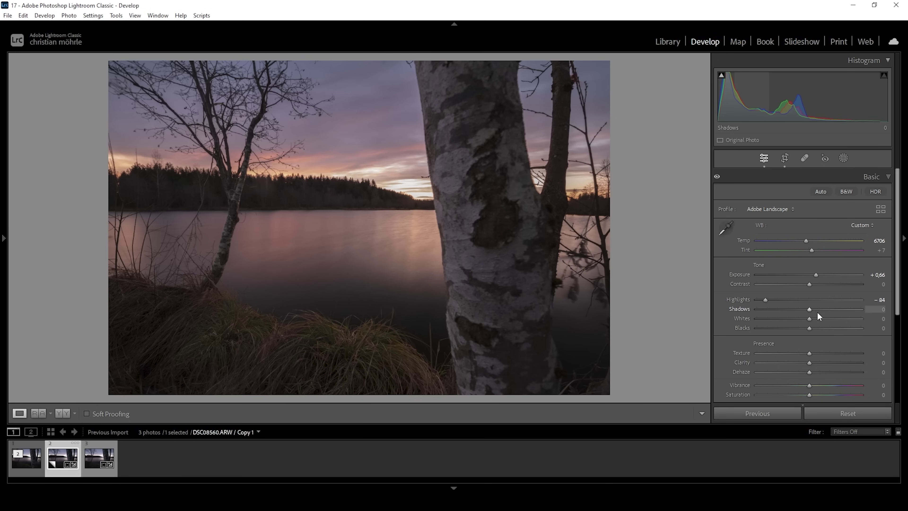
left_click_drag(810, 310, 826, 313)
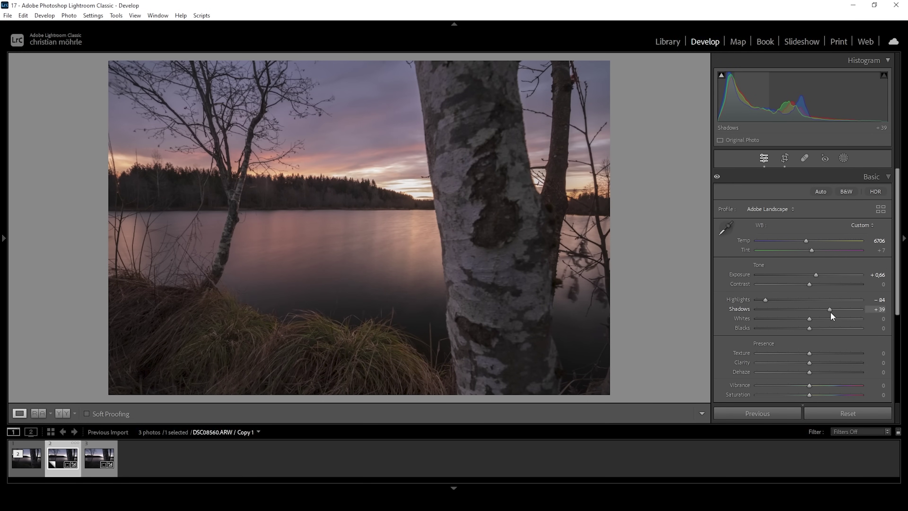
left_click_drag(831, 312, 832, 312)
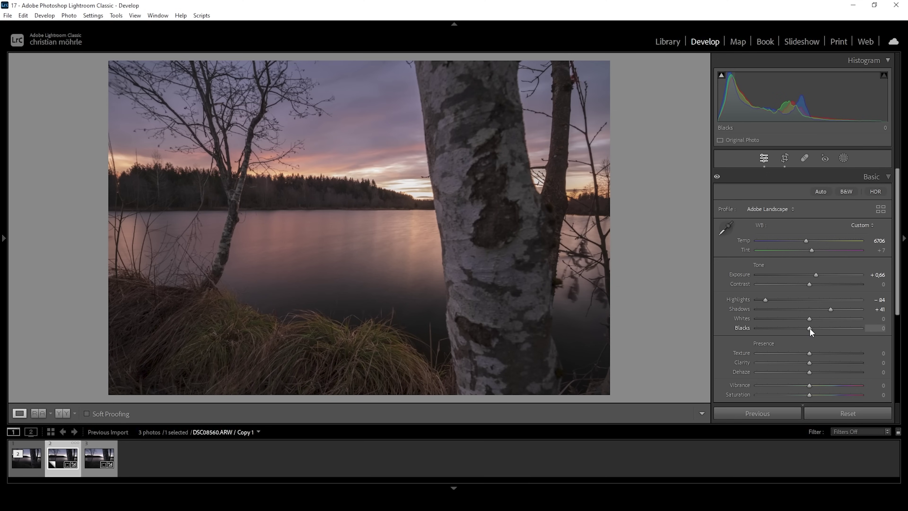
Raise Blacks to +53 and Whites to +44
left_click_drag(815, 329, 837, 330)
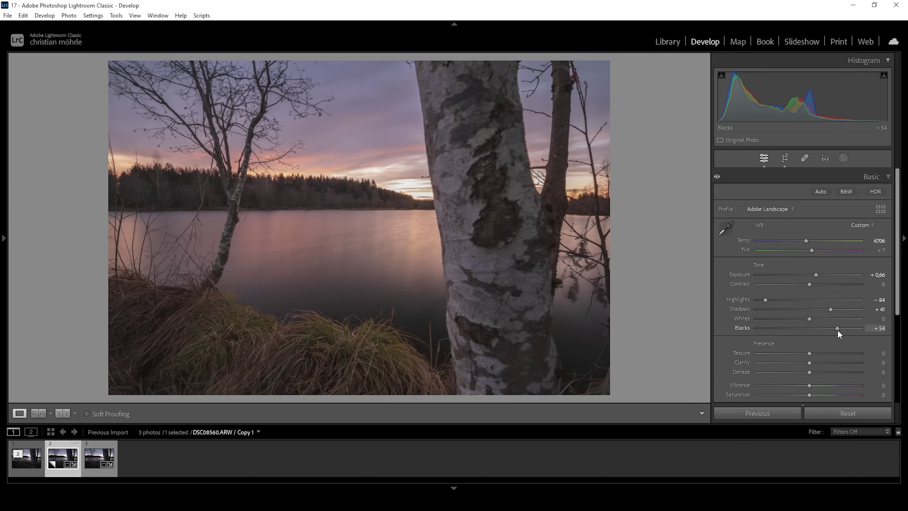
mouse_move(837, 330)
left_mouse_down()
mouse_move(848, 330)
mouse_move(833, 328)
left_mouse_up()
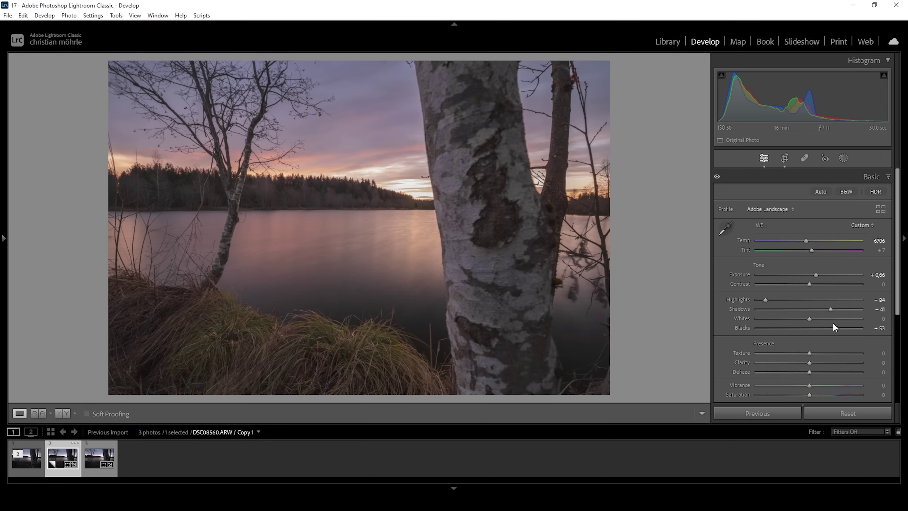
left_click_drag(809, 318, 828, 320)
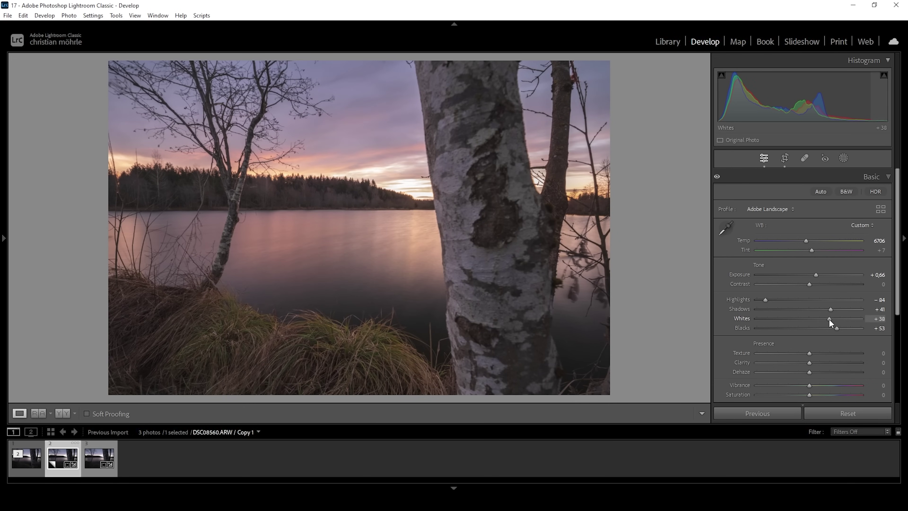
left_click_drag(829, 320, 831, 320)
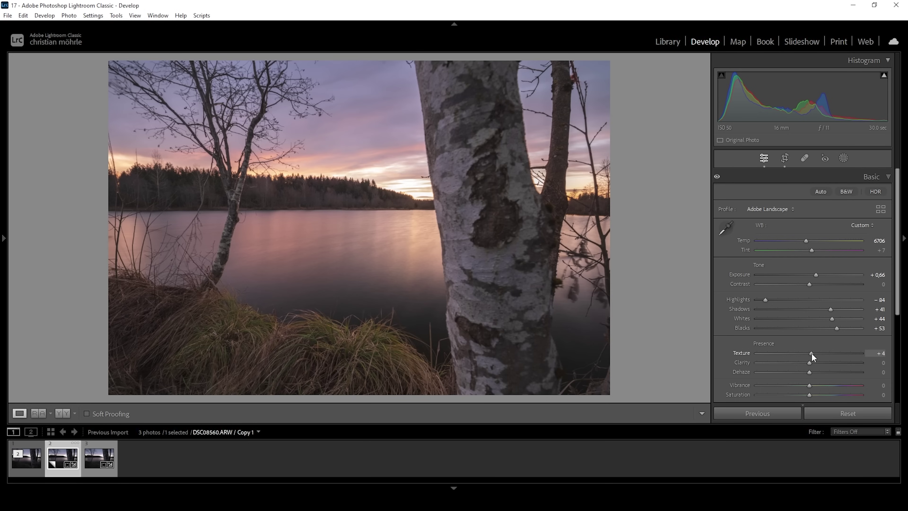
Set Texture +6, Clarity -13, Dehaze -10, Vibrance +21 and Saturation +7
left_click_drag(811, 352, 812, 353)
left_click_drag(807, 363, 803, 363)
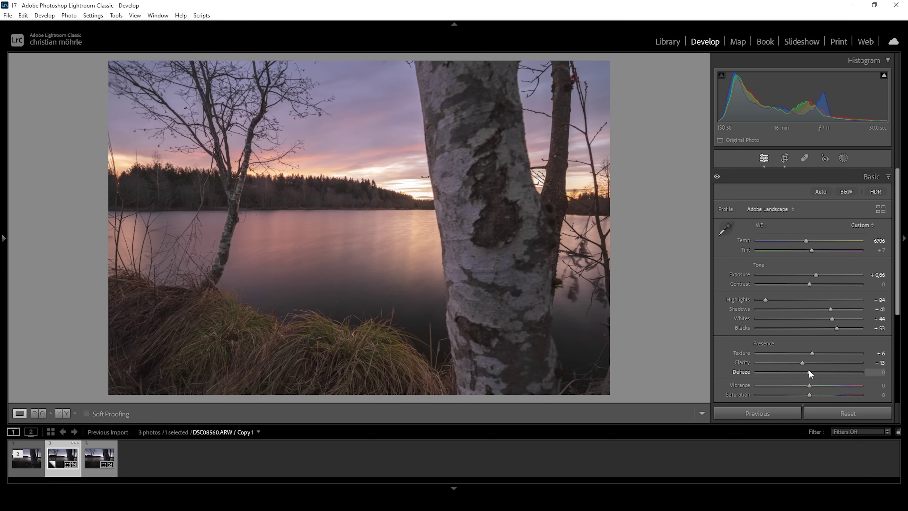
left_click_drag(809, 371, 804, 372)
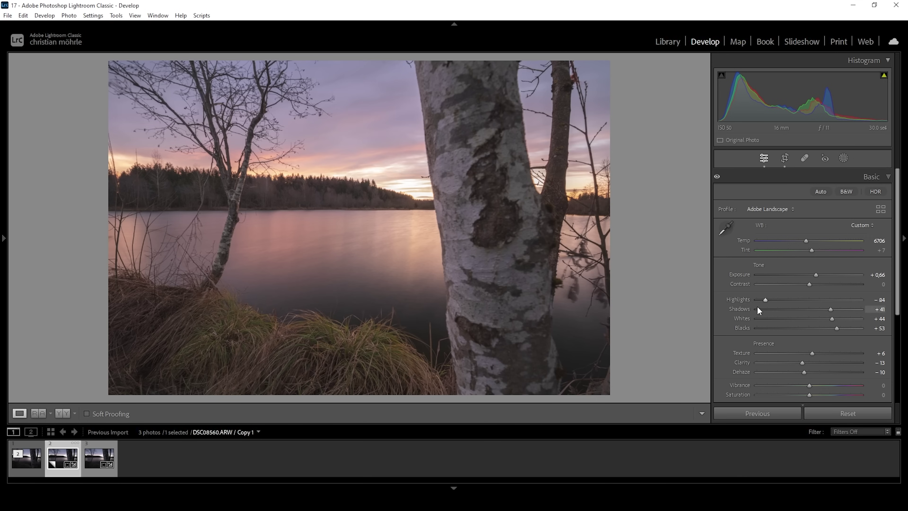
left_click_drag(809, 385, 820, 386)
left_click_drag(812, 394, 813, 394)
Compare the edit side by side with the original, then open the Masking tools
left_click(39, 413)
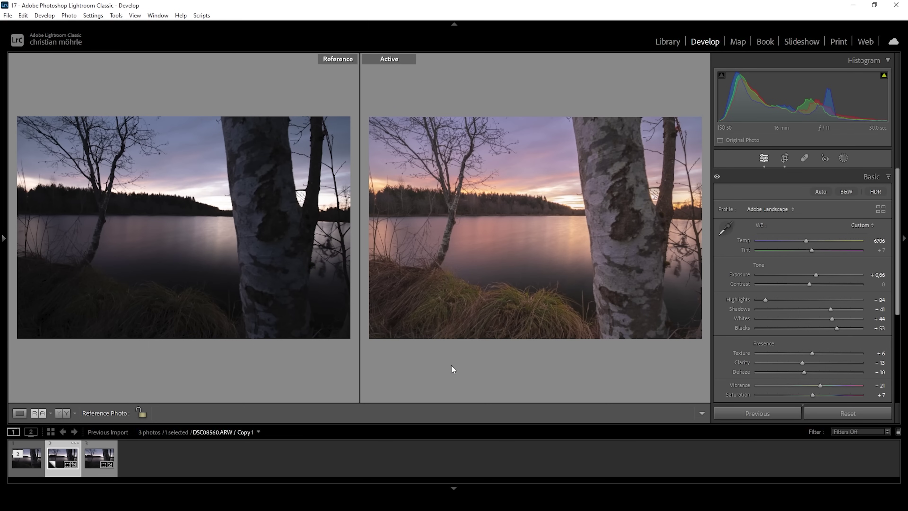
left_click(19, 413)
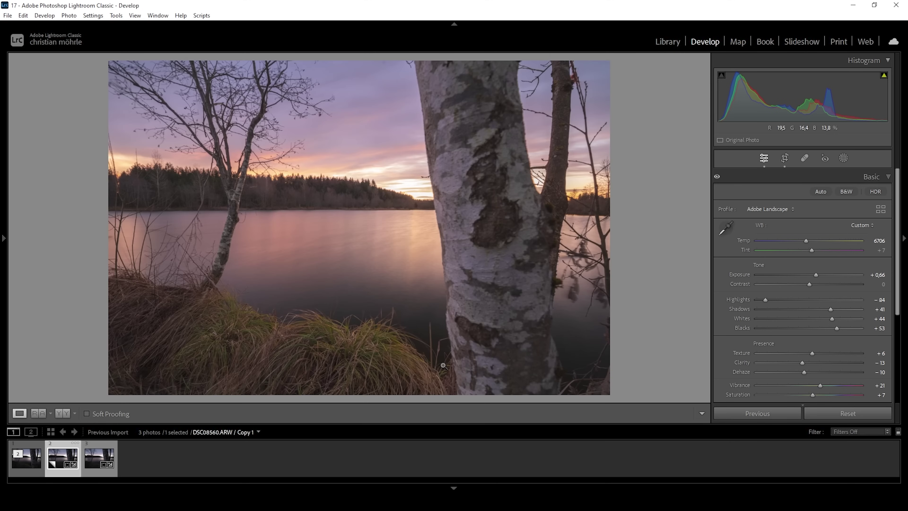
left_click(843, 159)
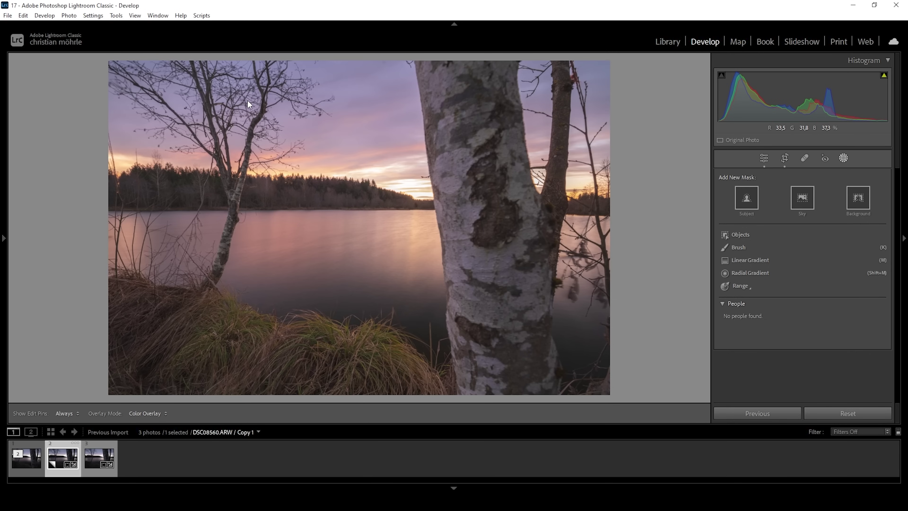
Mask the sky and subtract a wide radial gradient ellipse spanning the horizon glow
left_click(802, 198)
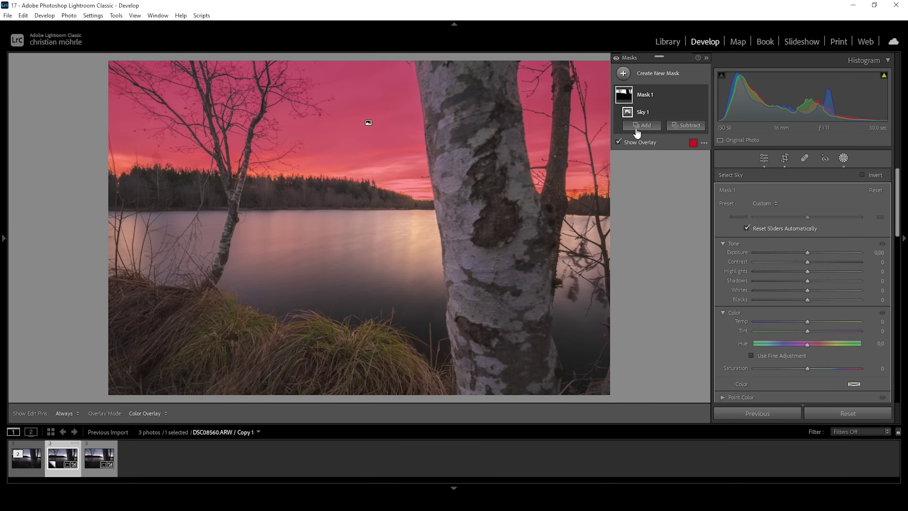
left_click(689, 125)
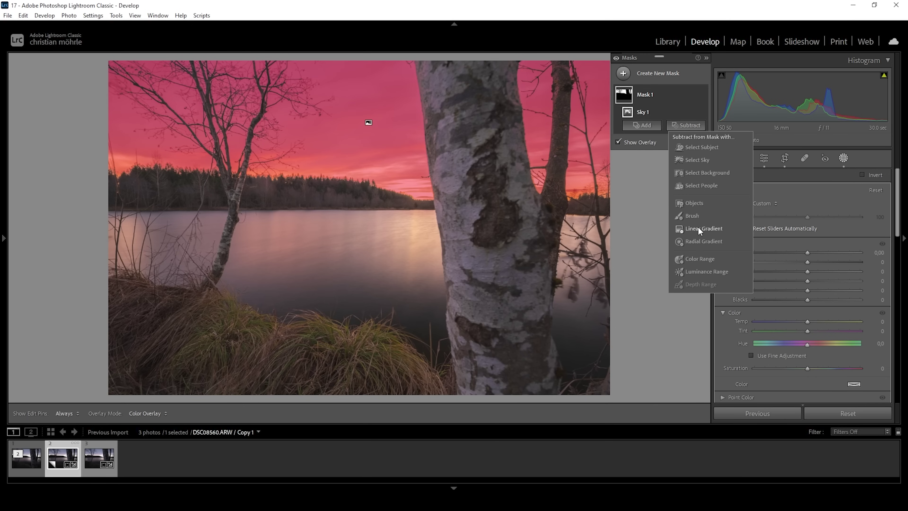
left_click(701, 236)
left_click_drag(320, 179, 626, 254)
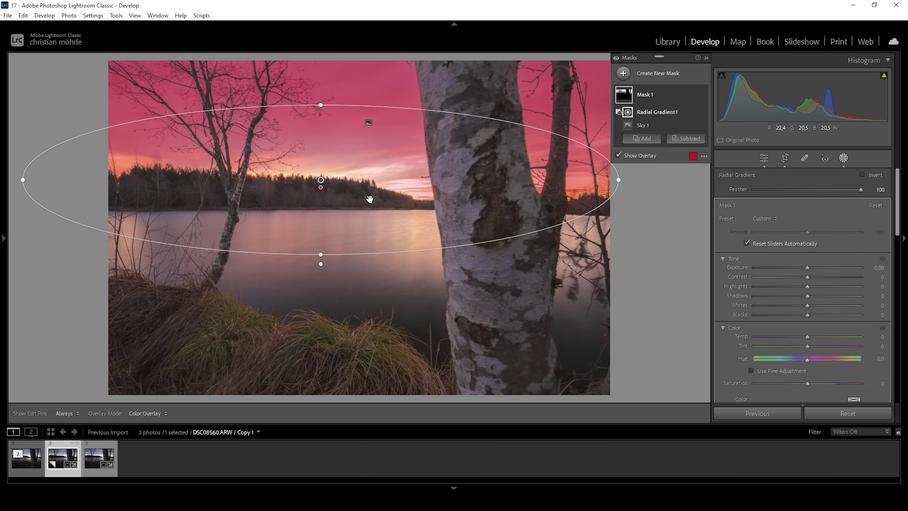
left_click_drag(354, 187, 378, 186)
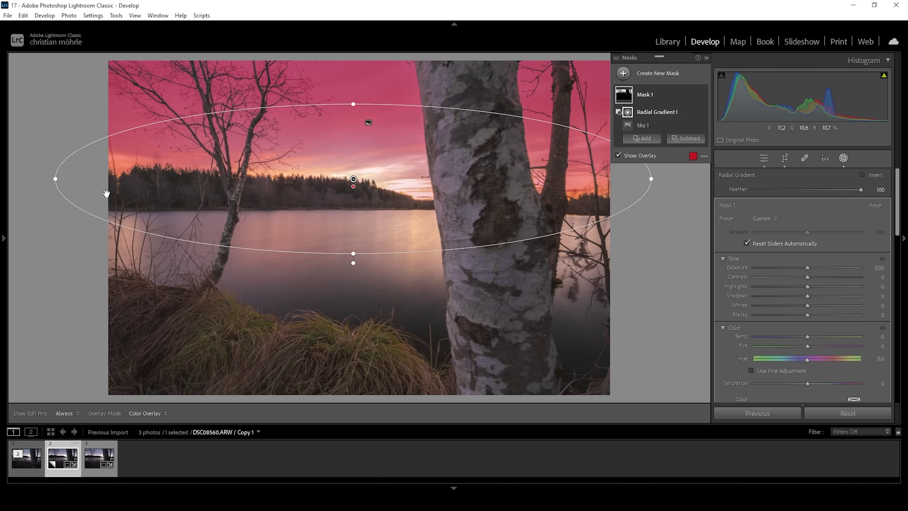
left_click_drag(52, 178, 33, 178)
left_click_drag(295, 185, 326, 179)
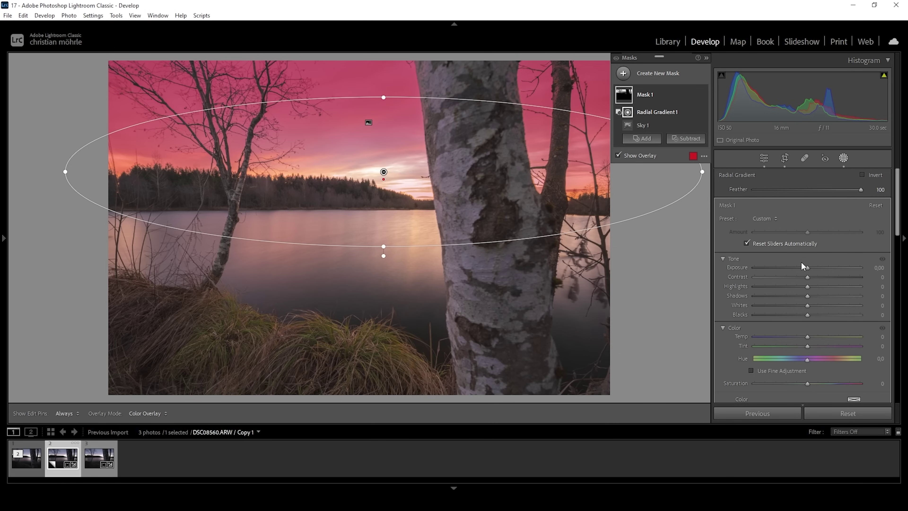
left_click_drag(808, 268, 792, 268)
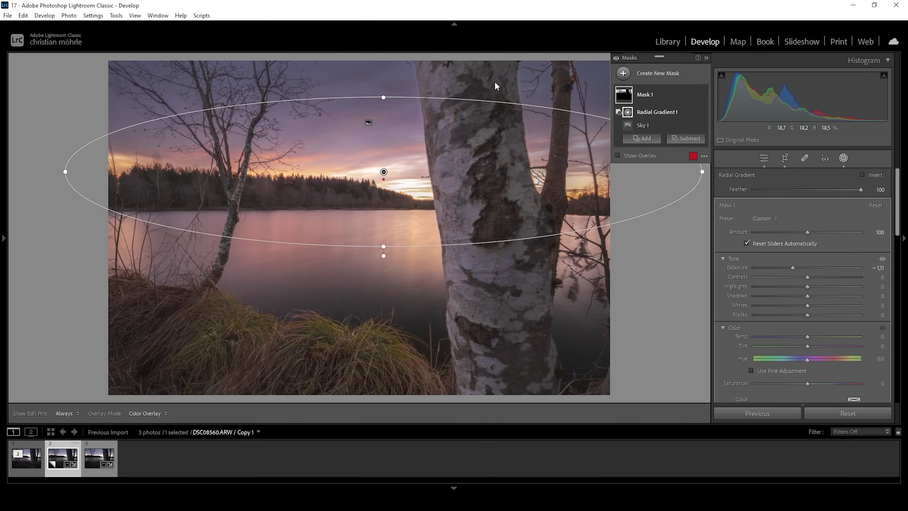
double_click(793, 268)
Give Mask 1 Exposure −0.14, Contrast 67 and a cooler Temp of −4
key("o")
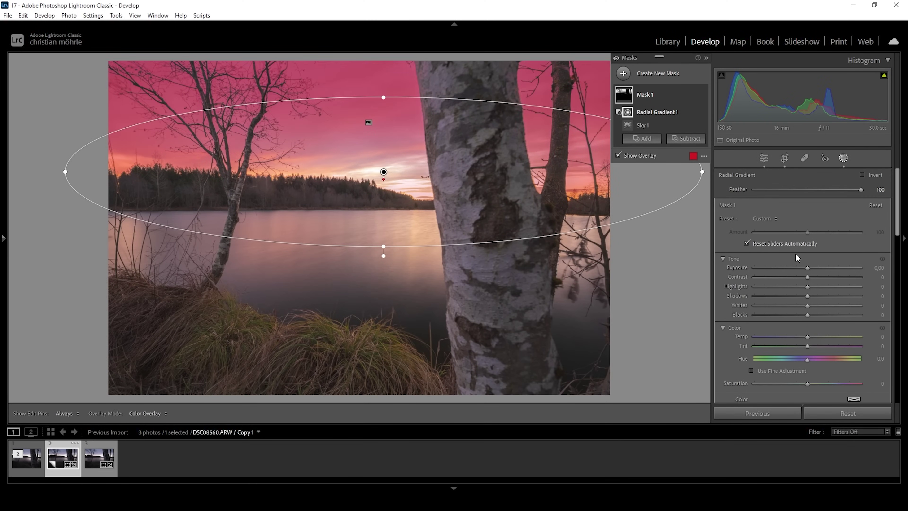
left_click_drag(806, 266, 834, 278)
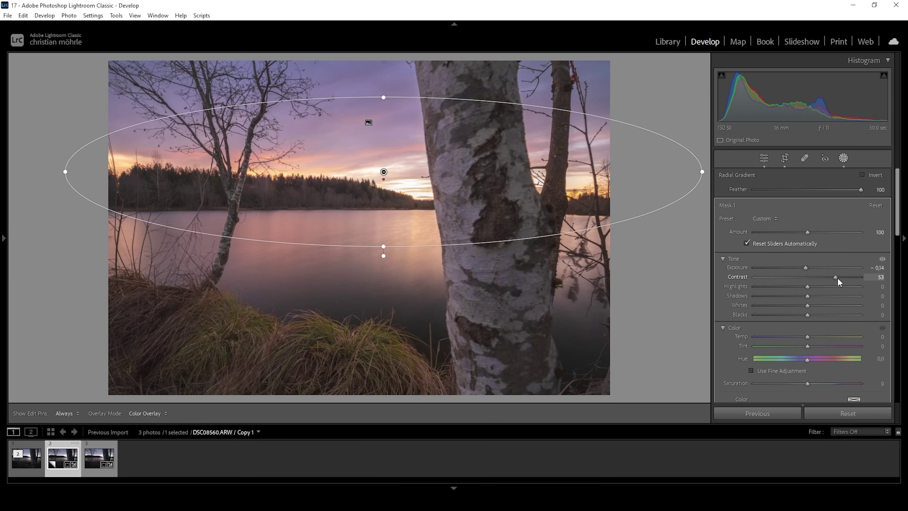
left_click_drag(838, 277, 844, 278)
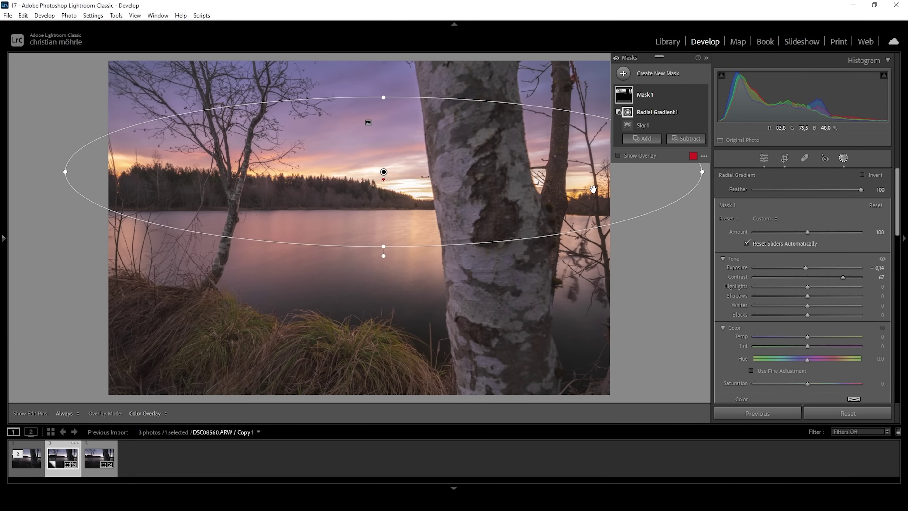
left_click_drag(808, 337, 806, 338)
Create a second sky mask intersected with a radial gradient over the horizon
left_click(625, 75)
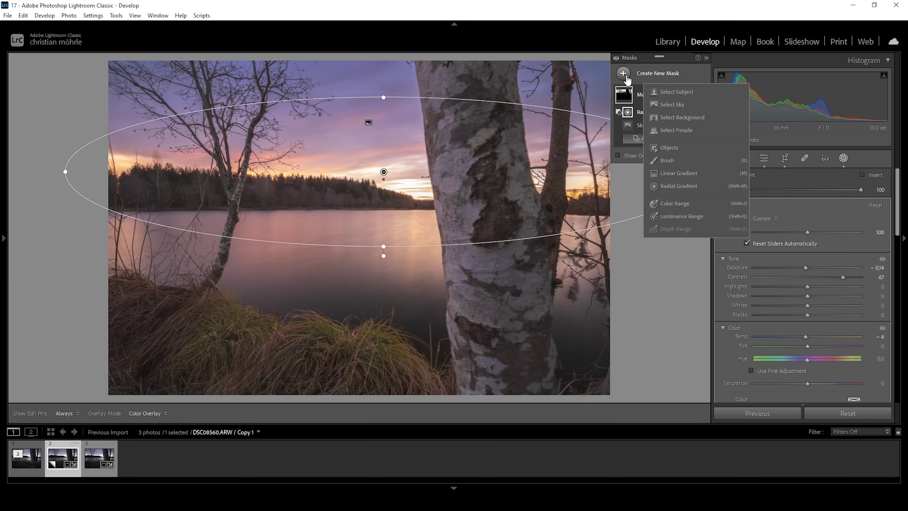
left_click(686, 103)
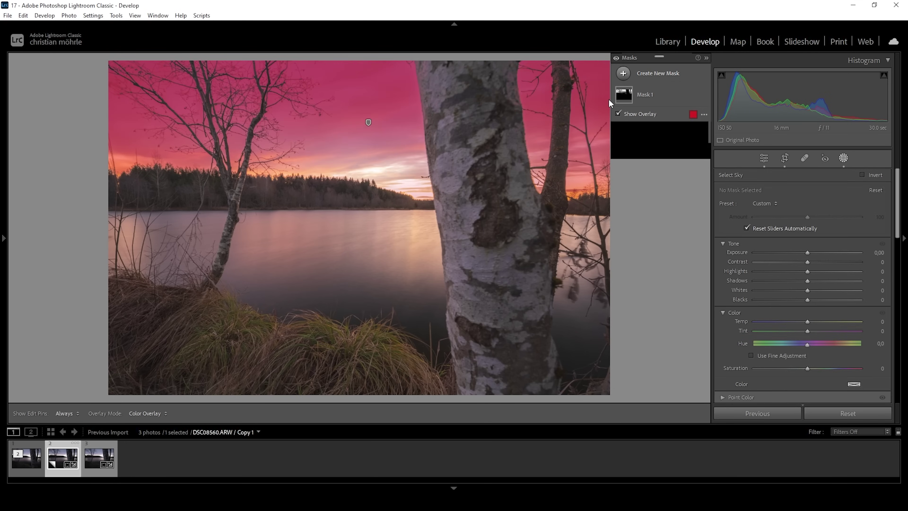
left_click(692, 95)
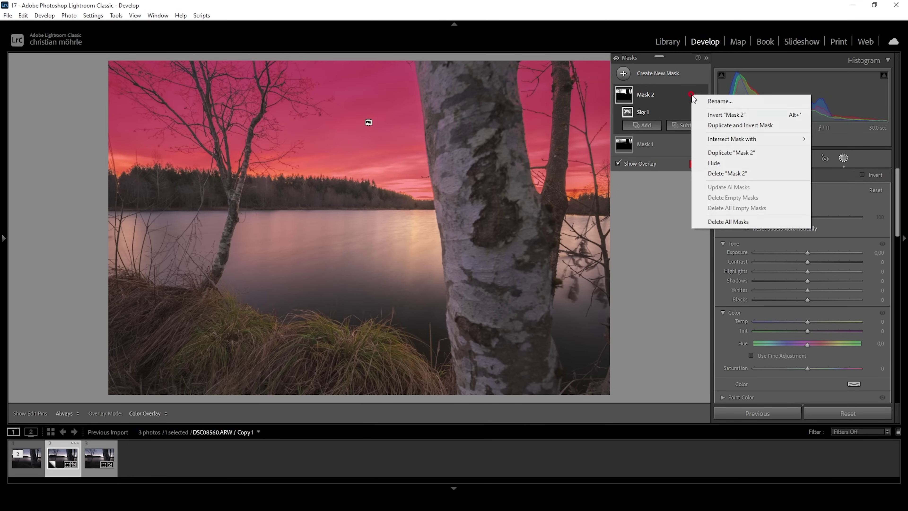
mouse_move(719, 140)
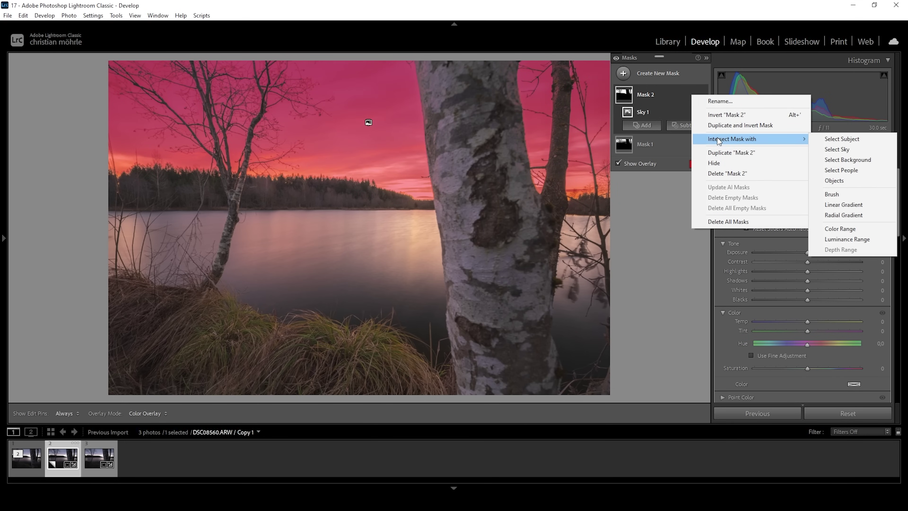
left_click(843, 215)
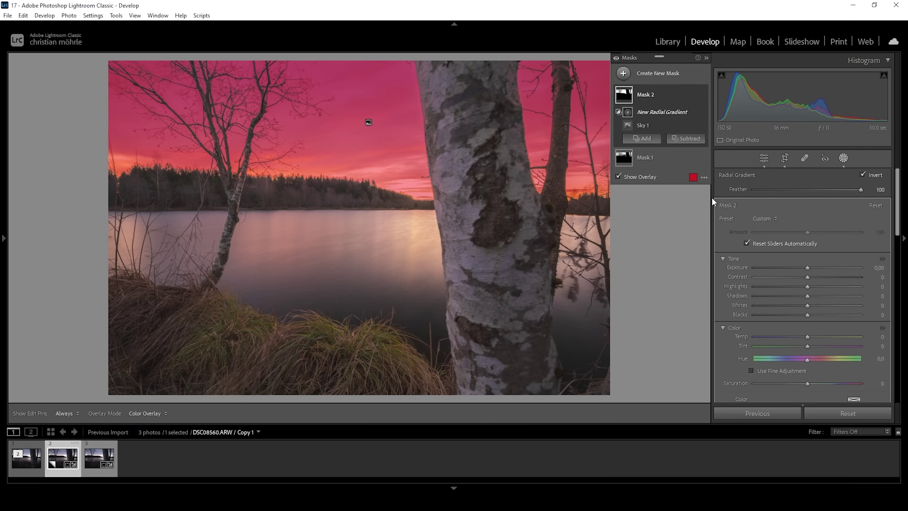
left_click_drag(347, 191, 622, 253)
mouse_move(361, 201)
left_mouse_down()
mouse_move(380, 201)
mouse_move(365, 189)
left_mouse_up()
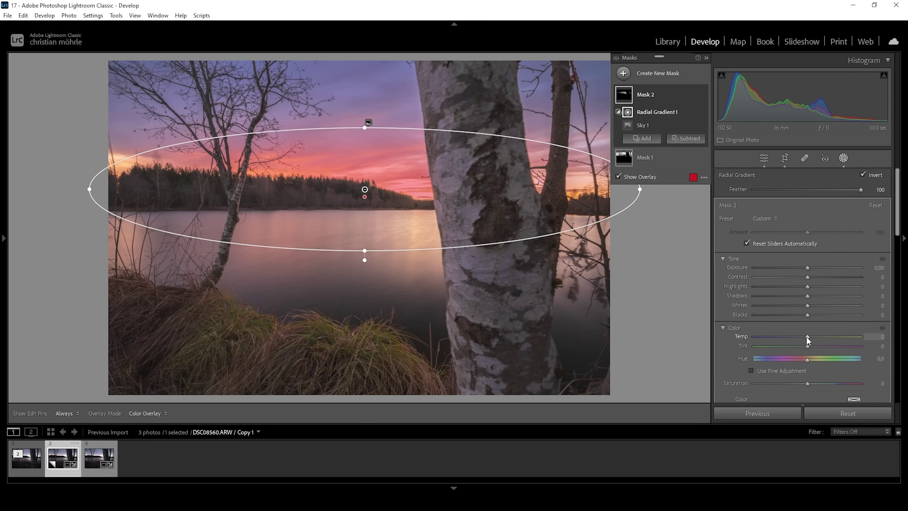
Give Mask 2 Temp 15, Saturation 24 and a saturated peach tint colour
left_click_drag(806, 336, 814, 337)
left_click_drag(809, 385, 820, 384)
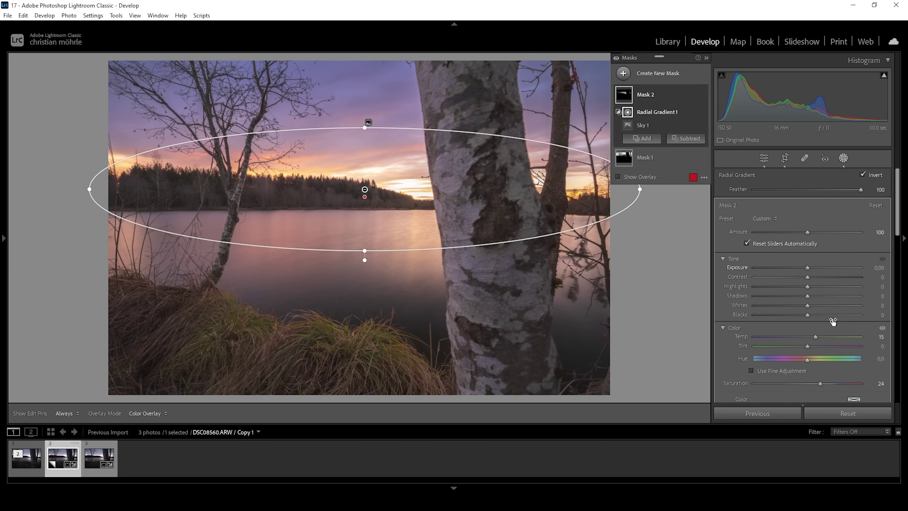
scroll(866, 338, "down", 3)
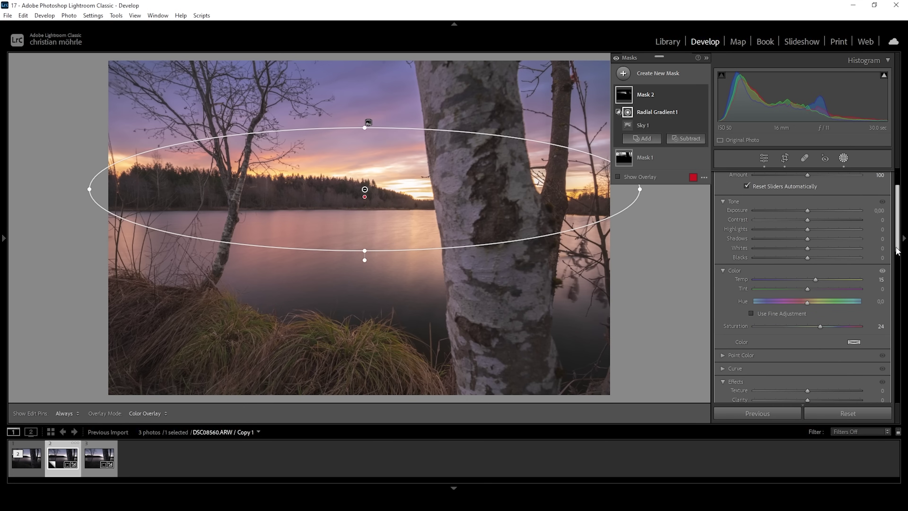
left_click(854, 342)
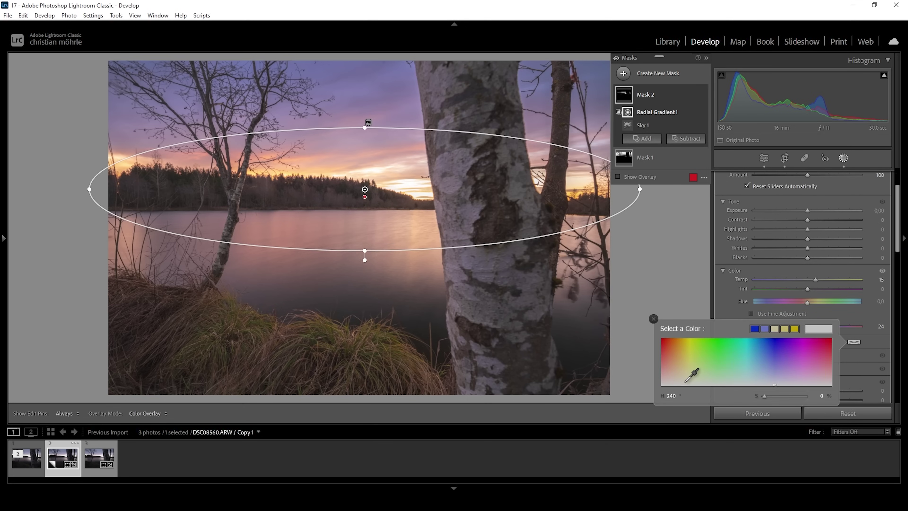
left_click_drag(669, 360, 670, 369)
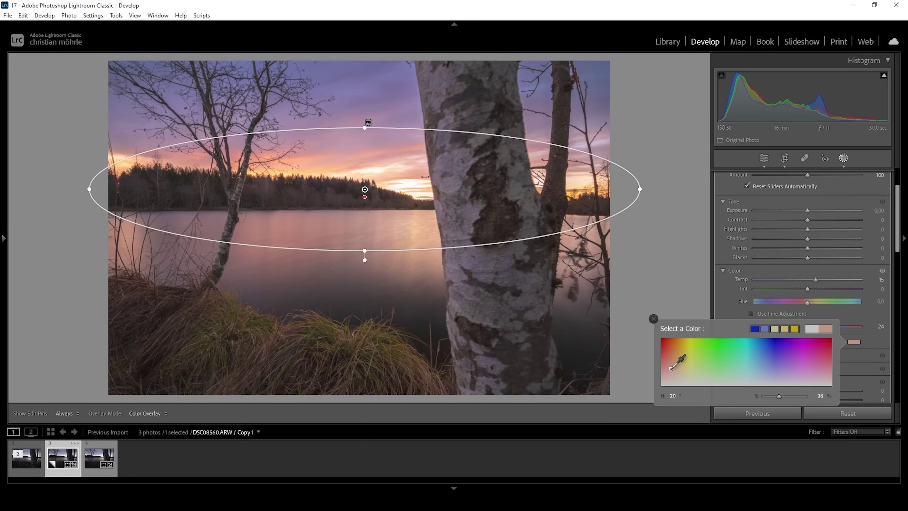
left_click_drag(781, 396, 787, 396)
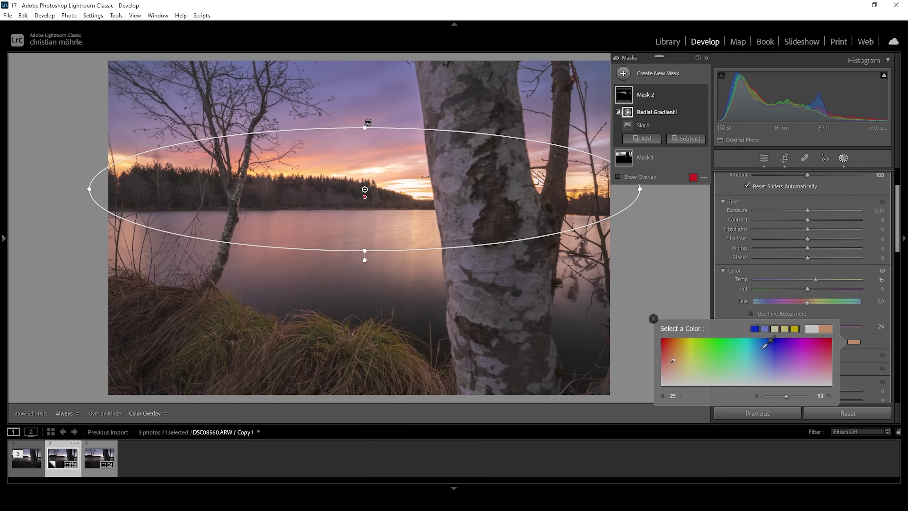
key("Escape")
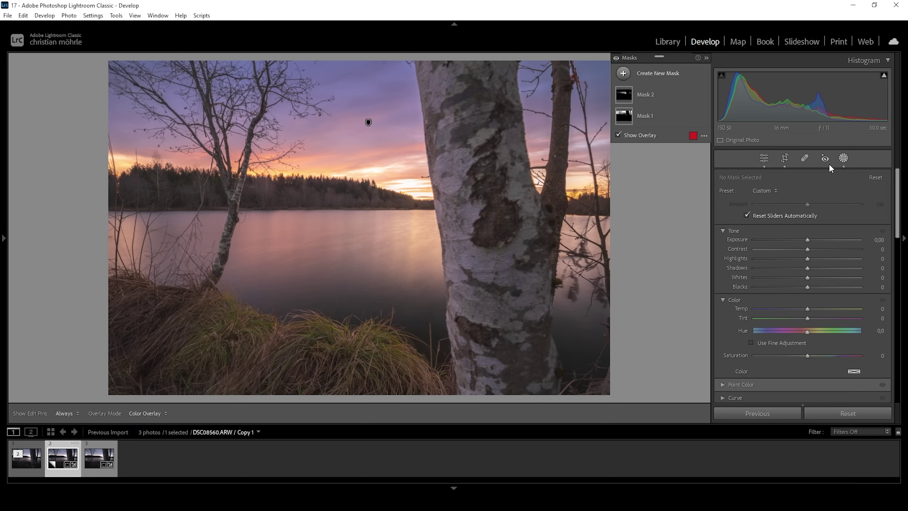
left_click(624, 74)
Add a small radial mask on the horizon glow with Blacks 24, Clarity −12, Dehaze −17
left_click(667, 186)
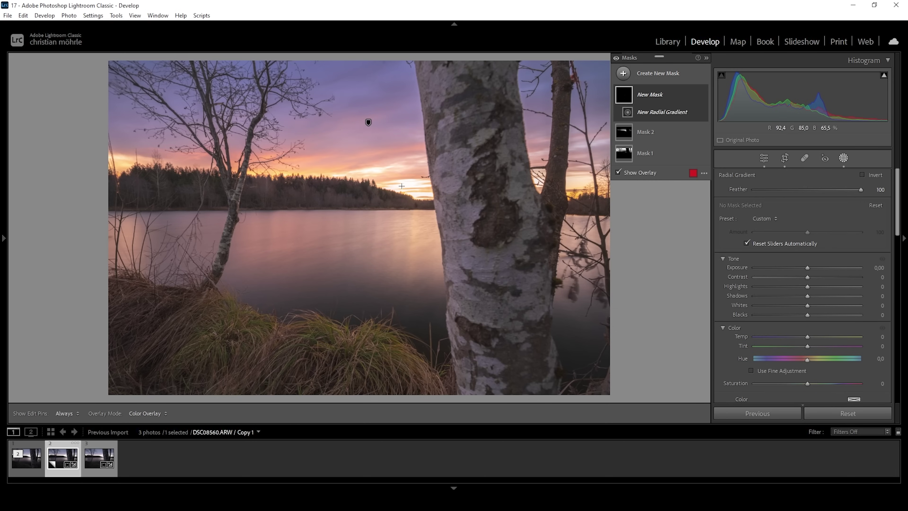
left_click_drag(408, 192, 453, 220)
left_click_drag(407, 198, 407, 195)
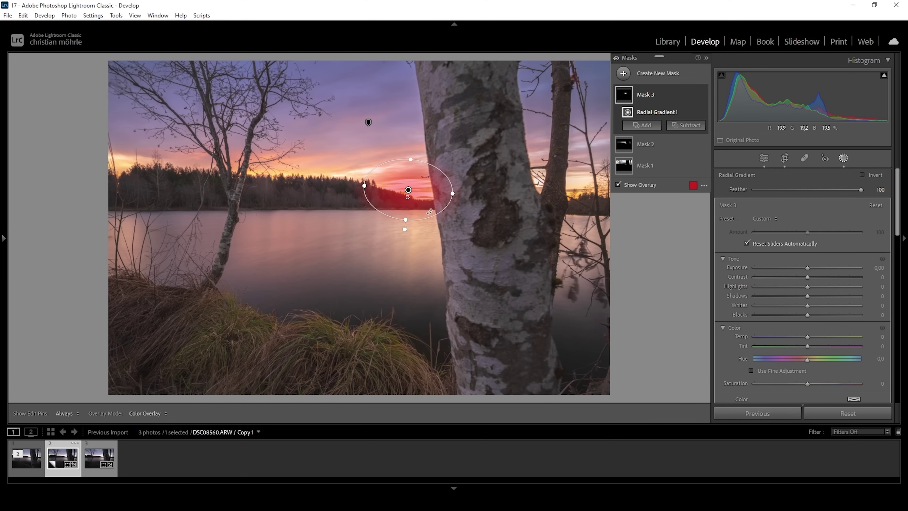
left_click_drag(408, 190, 408, 188)
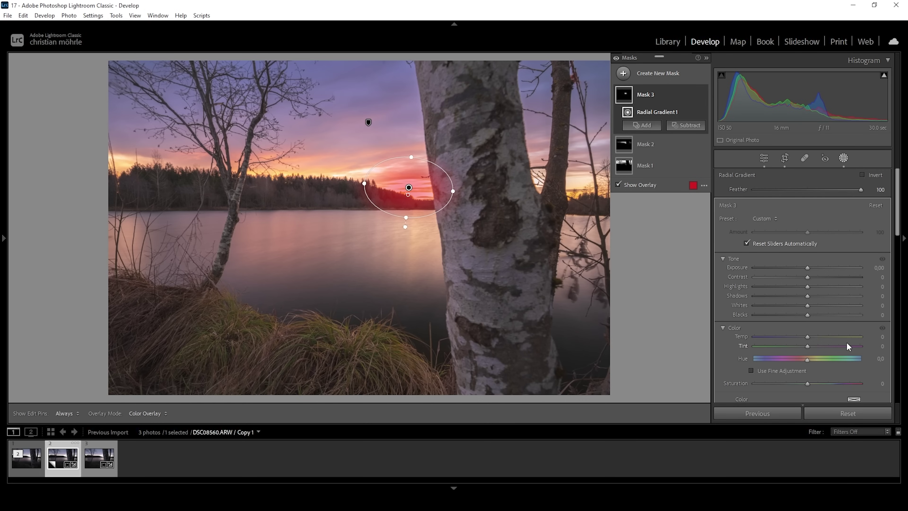
mouse_move(808, 315)
left_mouse_down()
mouse_move(820, 317)
mouse_move(805, 290)
mouse_move(800, 302)
left_mouse_up()
scroll(842, 352, "down", 5)
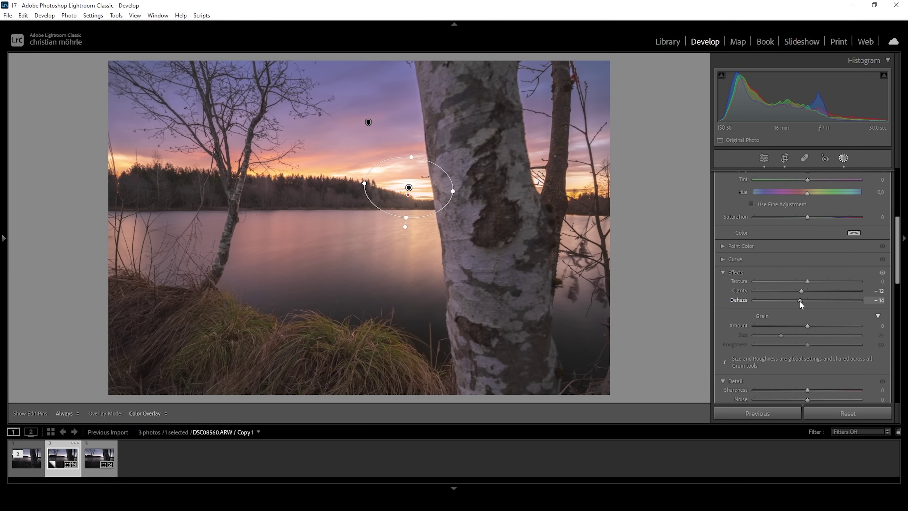
left_click_drag(798, 300, 798, 300)
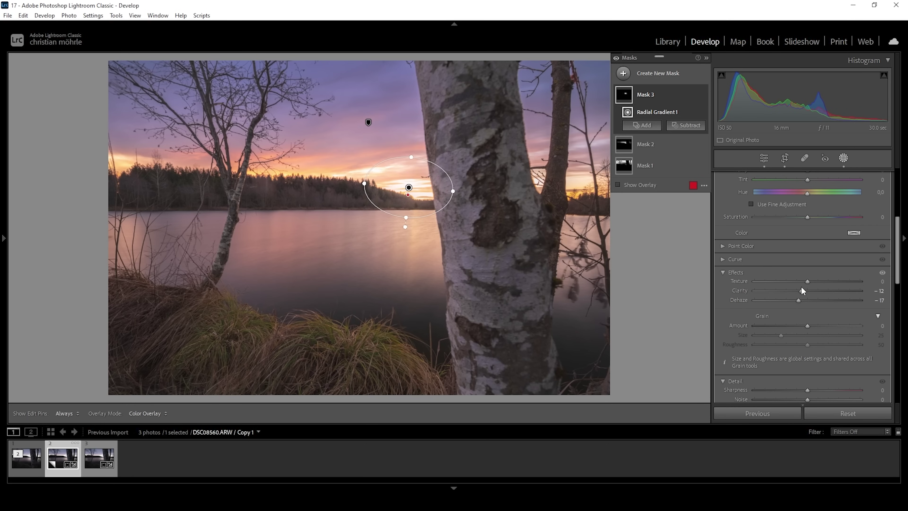
key("Escape")
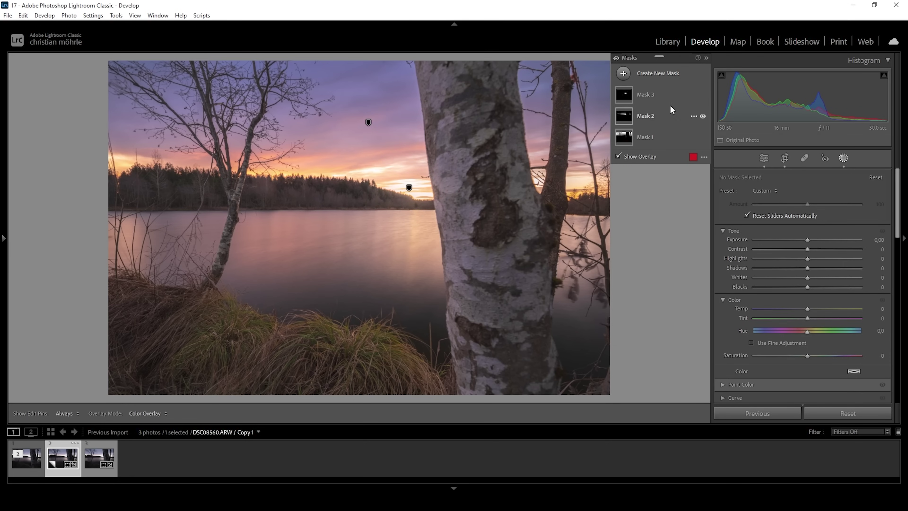
Toggle all mask effects off and back on to compare, then return to Basic adjustments
left_click(617, 59)
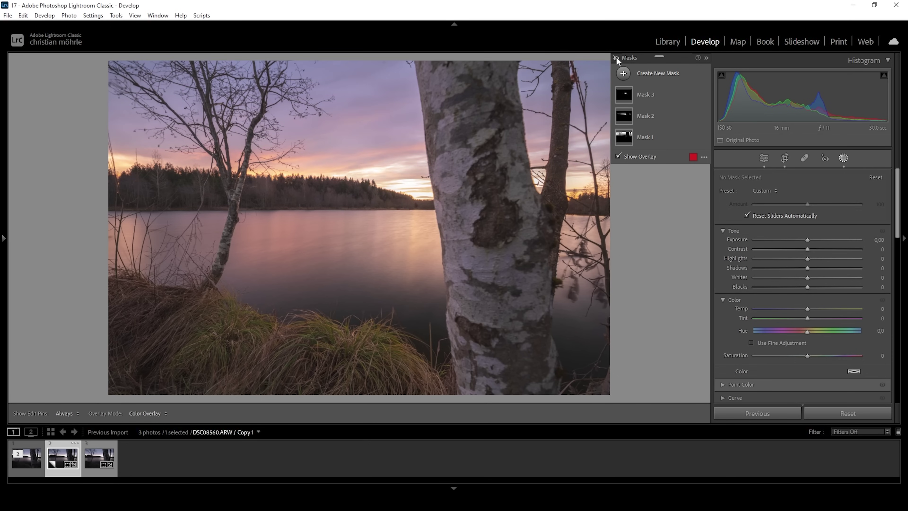
left_click(616, 57)
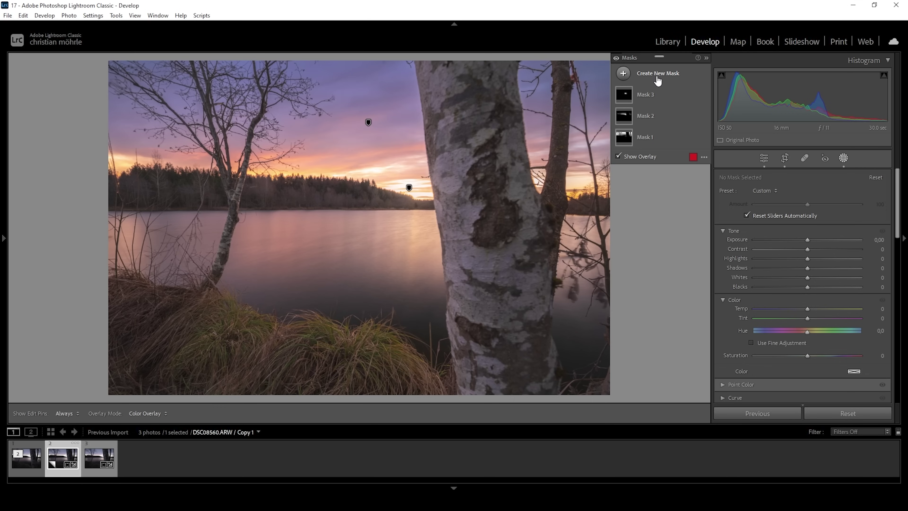
left_click(762, 159)
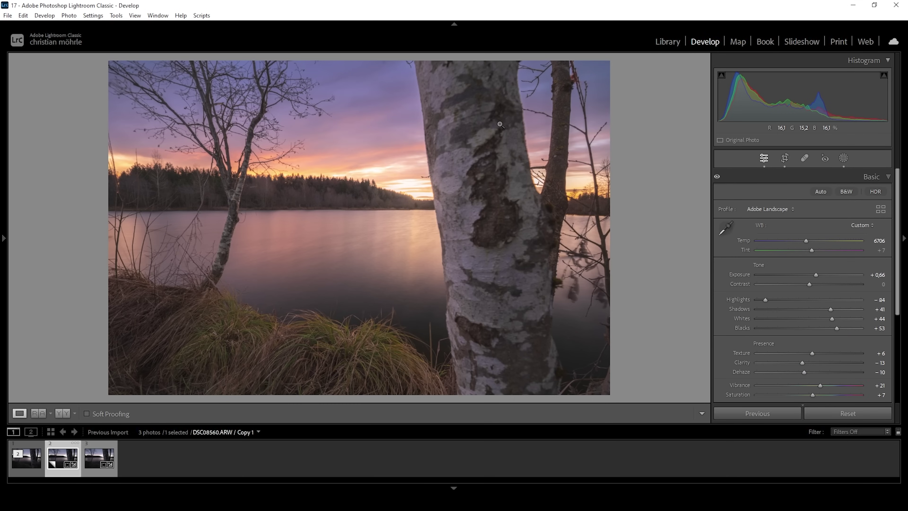
Shift the HSL hues to Yellow −23, Orange −14 and Purple −10
left_click(889, 177)
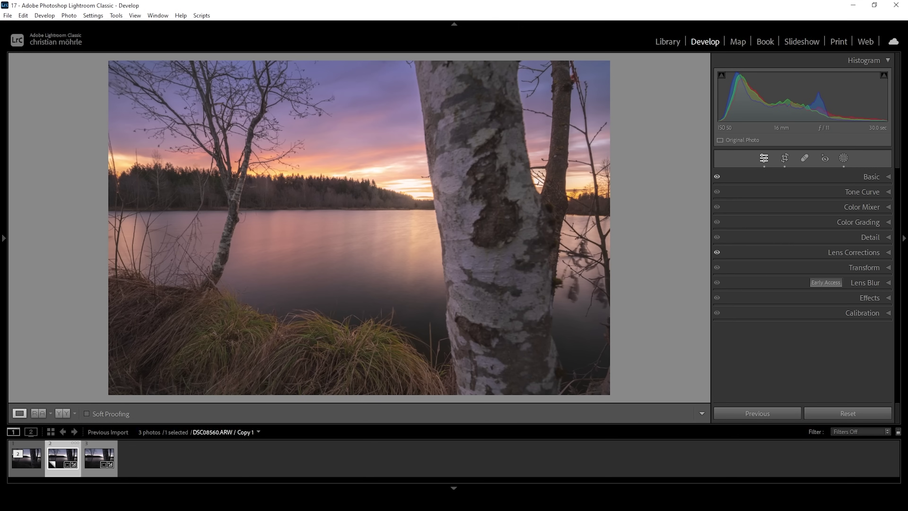
left_click(888, 207)
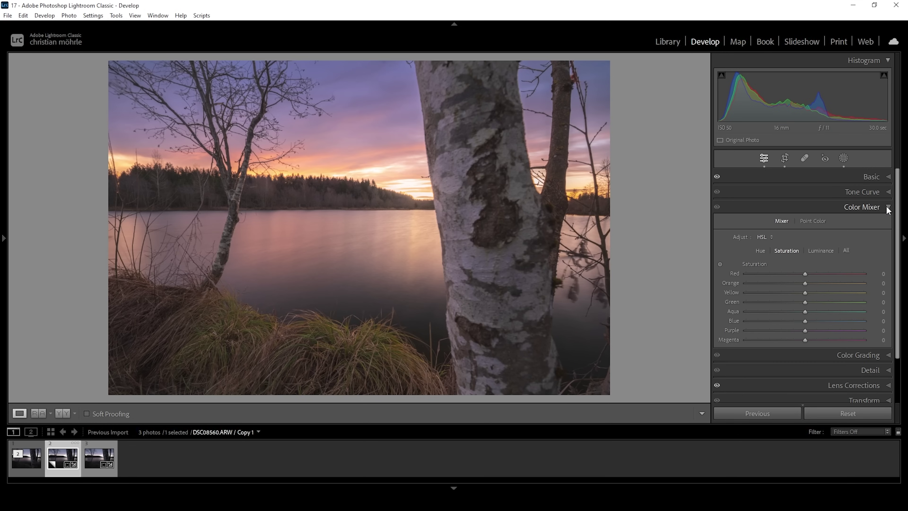
left_click(762, 251)
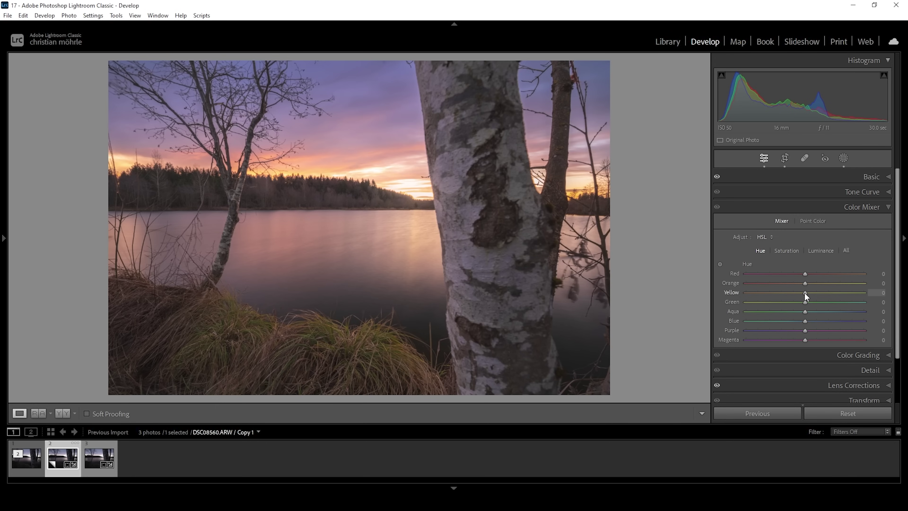
left_click_drag(805, 292, 791, 292)
left_click_drag(797, 283, 795, 283)
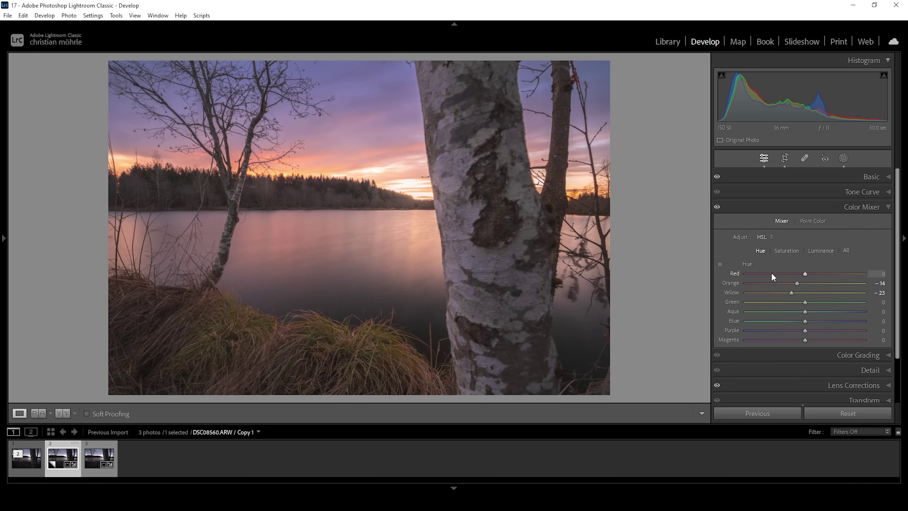
left_click(717, 207)
left_click(718, 208)
left_click_drag(802, 332, 797, 332)
left_click(798, 331)
Set HSL saturation to Red +13, Blue +4 and Purple −10
left_click(787, 250)
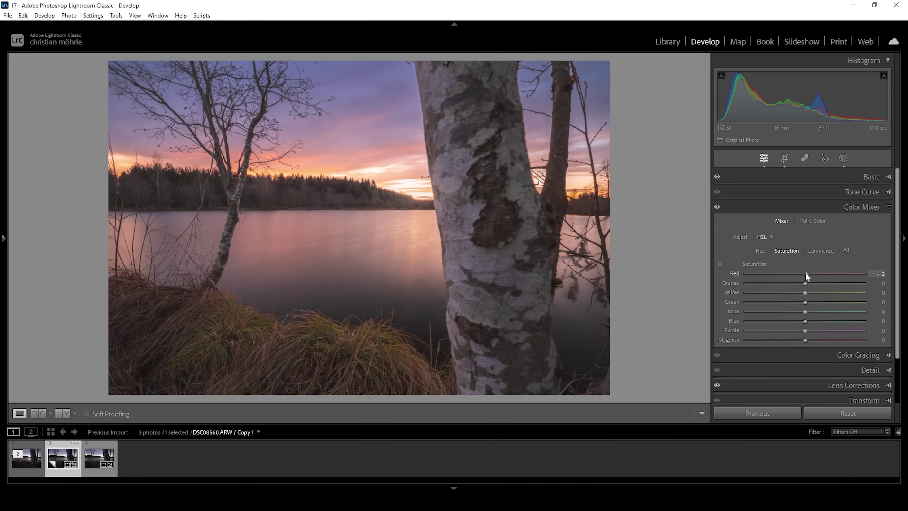
left_click_drag(806, 273, 811, 284)
left_click_drag(811, 321, 810, 324)
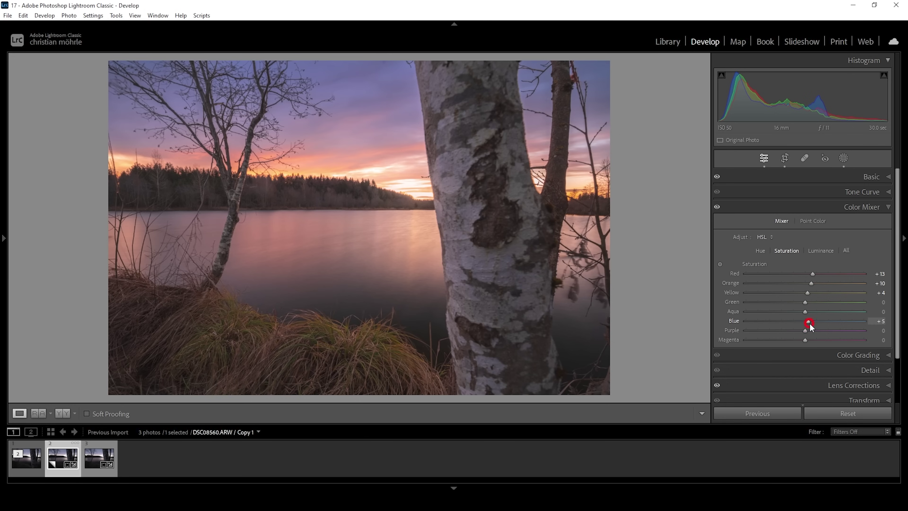
left_click(799, 331)
left_click(880, 207)
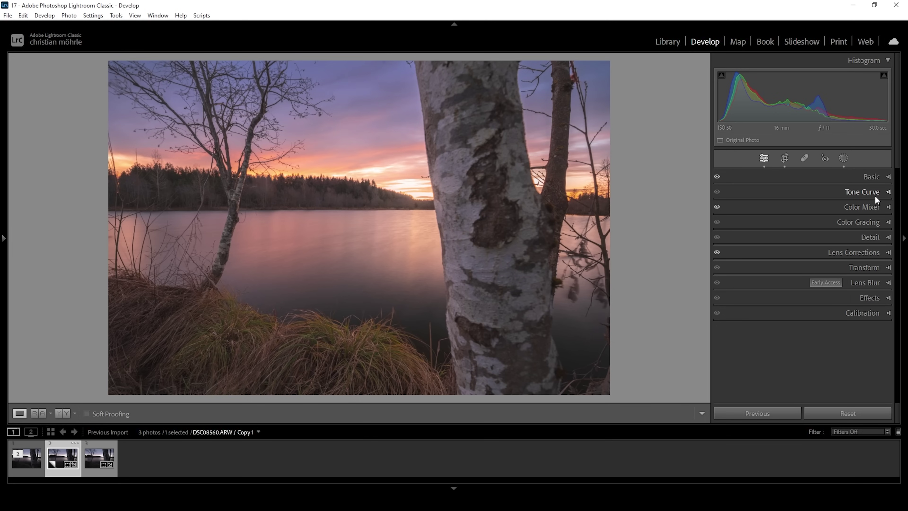
left_click(875, 223)
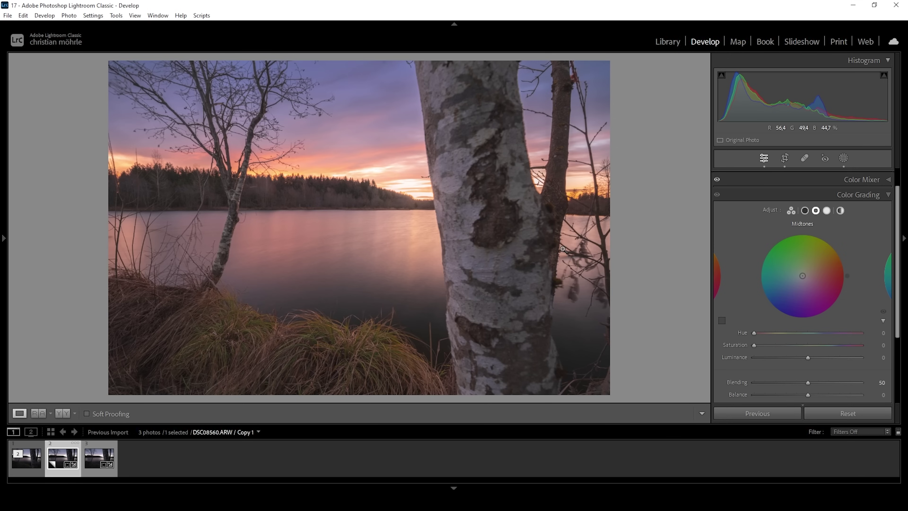
Tint the highlights with hue 29 and saturation 45
left_click(828, 211)
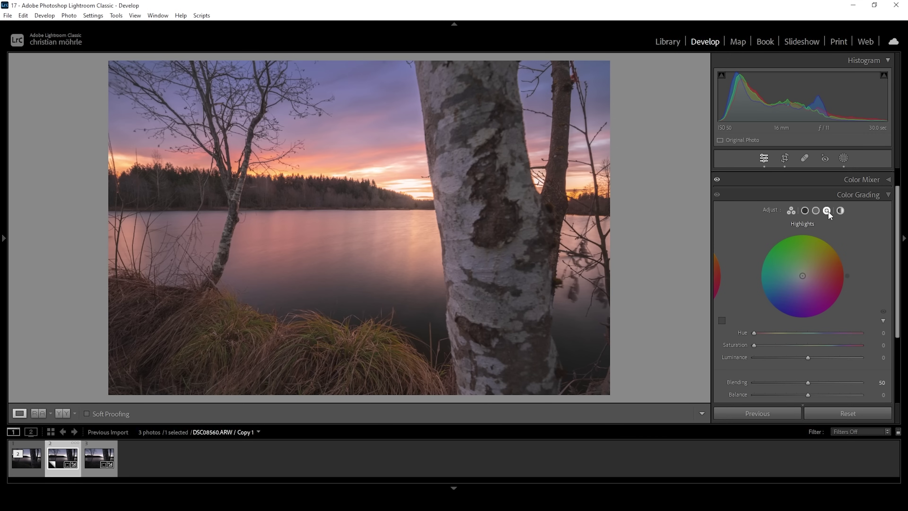
left_click_drag(757, 334, 764, 333)
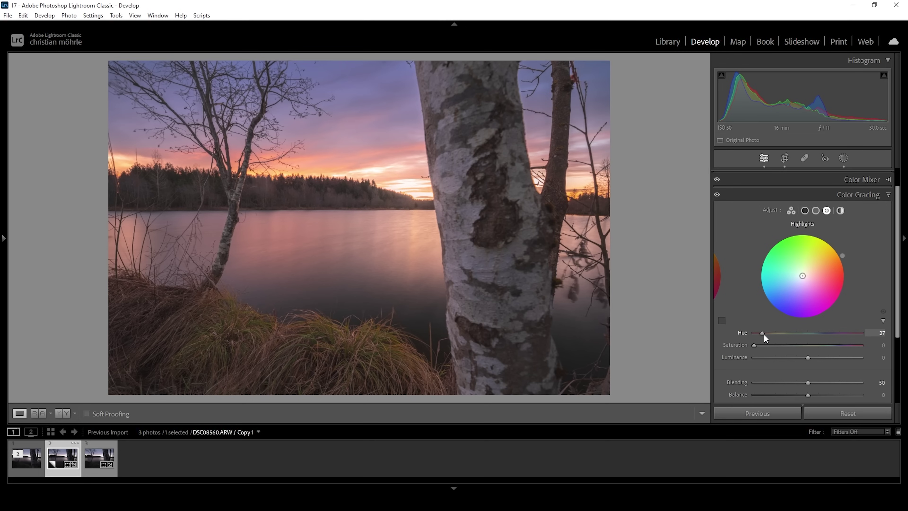
left_click_drag(754, 348, 872, 348)
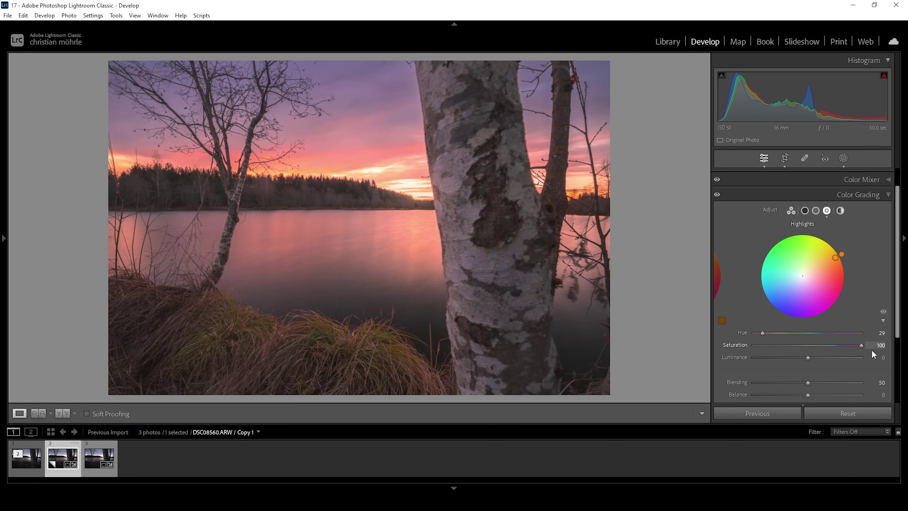
left_click_drag(871, 349, 813, 347)
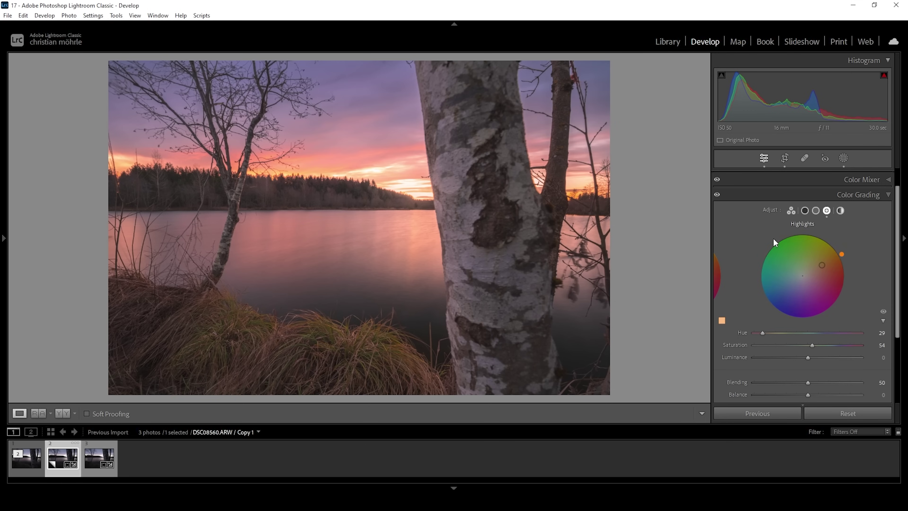
Tint the midtones at hue 220, saturation 14, and set the shadows hue to 235
left_click(816, 210)
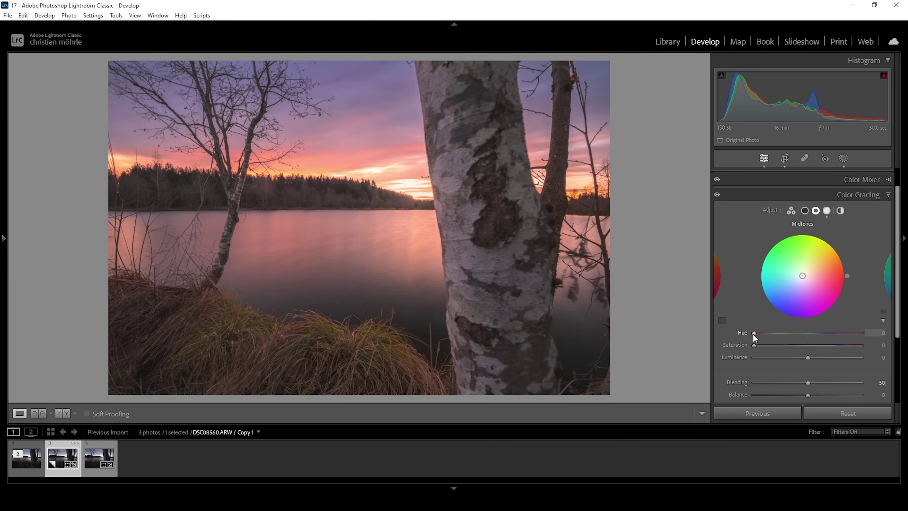
left_click_drag(753, 335, 820, 340)
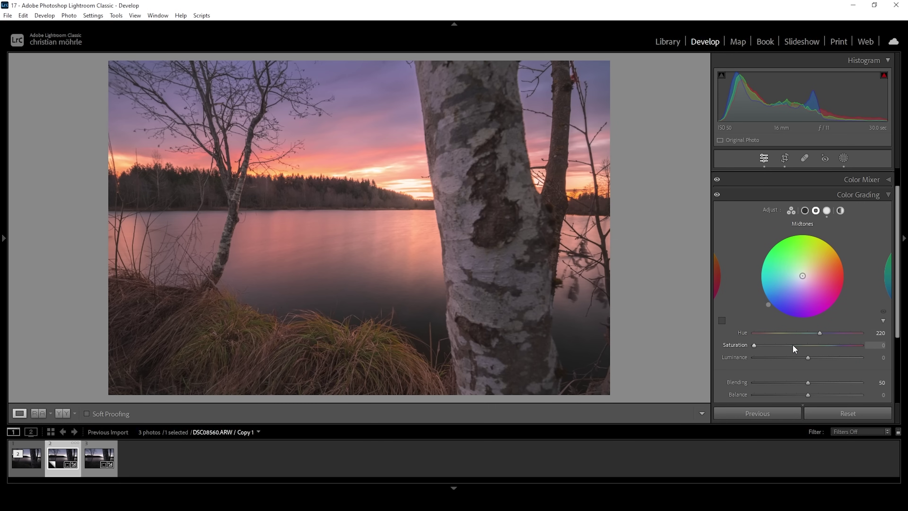
left_click_drag(754, 345, 770, 345)
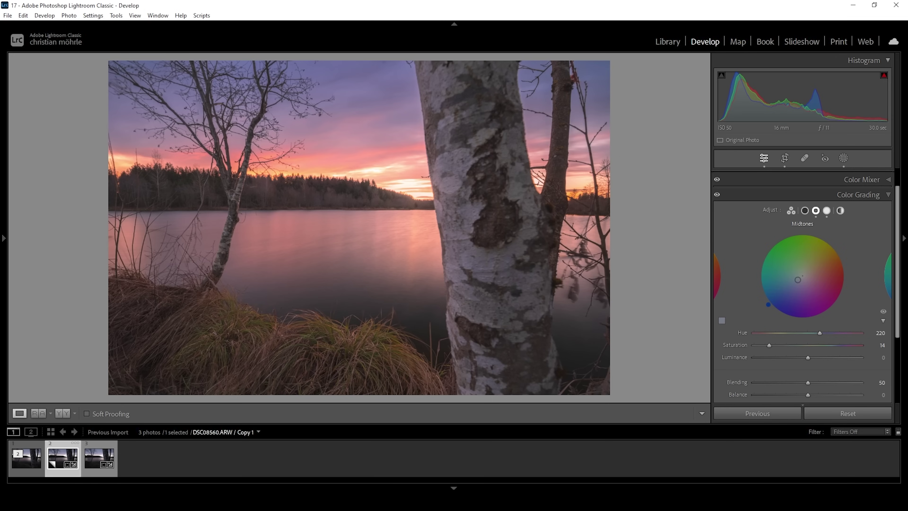
left_click(805, 210)
left_click_drag(754, 332, 723, 340)
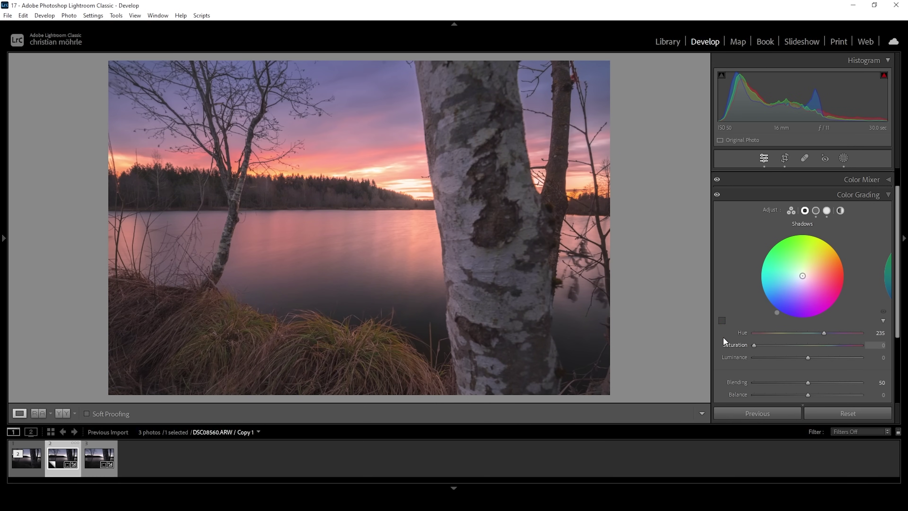
left_click(880, 199)
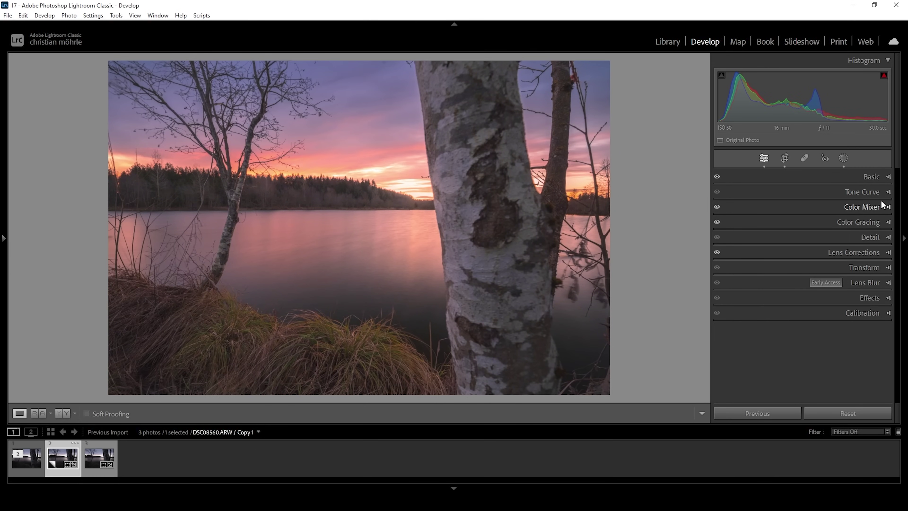
Set the Blue Primary calibration to hue −15 and saturation +33
left_click(806, 317)
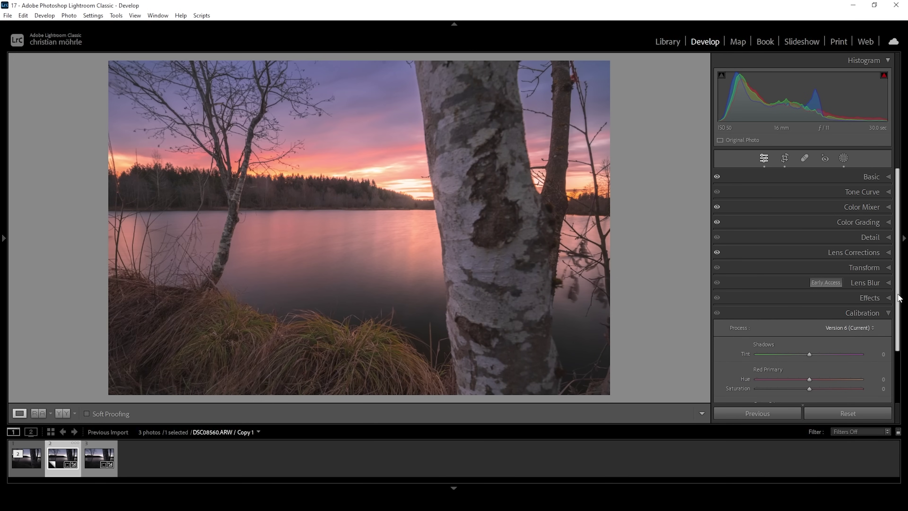
scroll(900, 297, "down", 3)
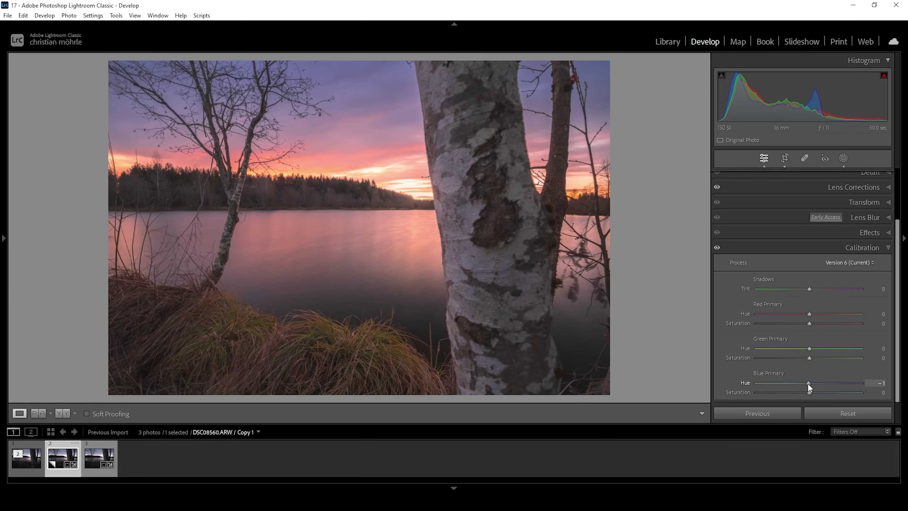
left_click_drag(808, 384, 801, 385)
left_click(800, 383)
scroll(840, 393, "down", 5)
left_click(889, 248)
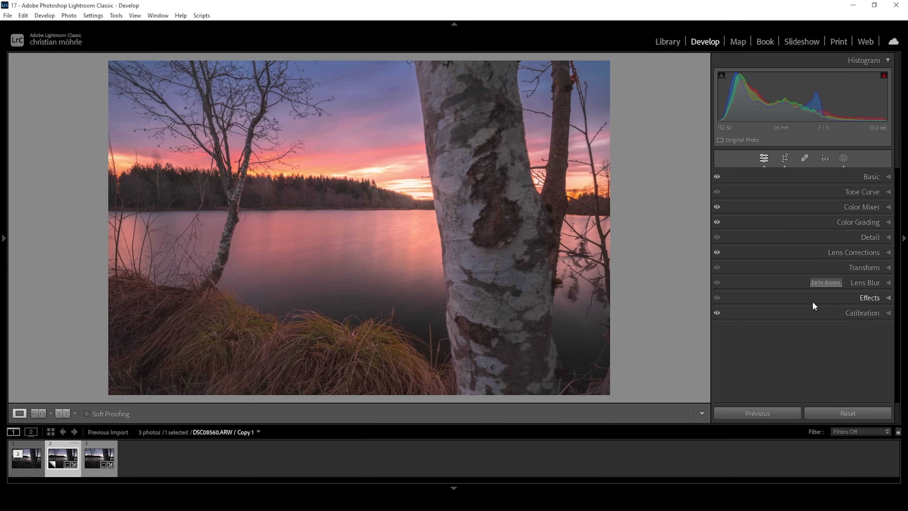
Set sharpening to Radius 0.5, Detail 100, Masking 23 and Amount 79
left_click(872, 237)
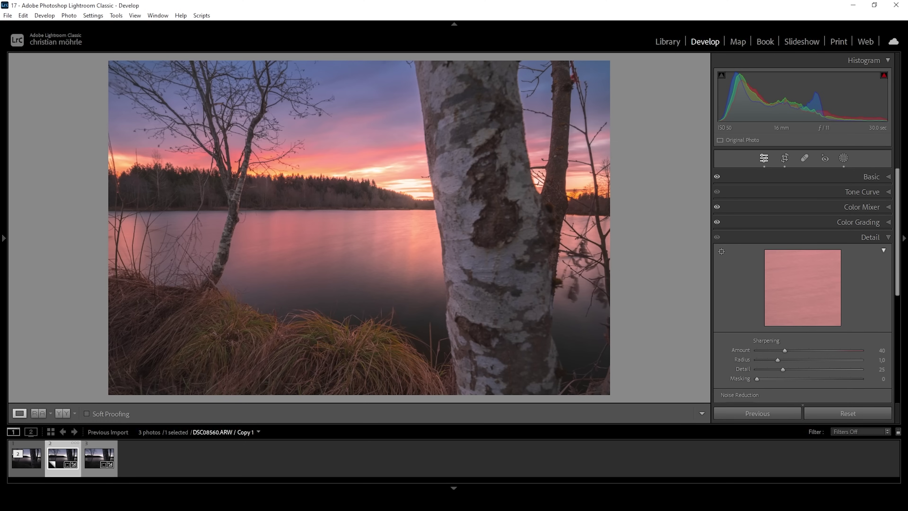
left_click_drag(778, 360, 701, 353)
left_click_drag(783, 369, 872, 370)
left_click_drag(757, 379, 828, 380)
left_click_drag(792, 350, 813, 351)
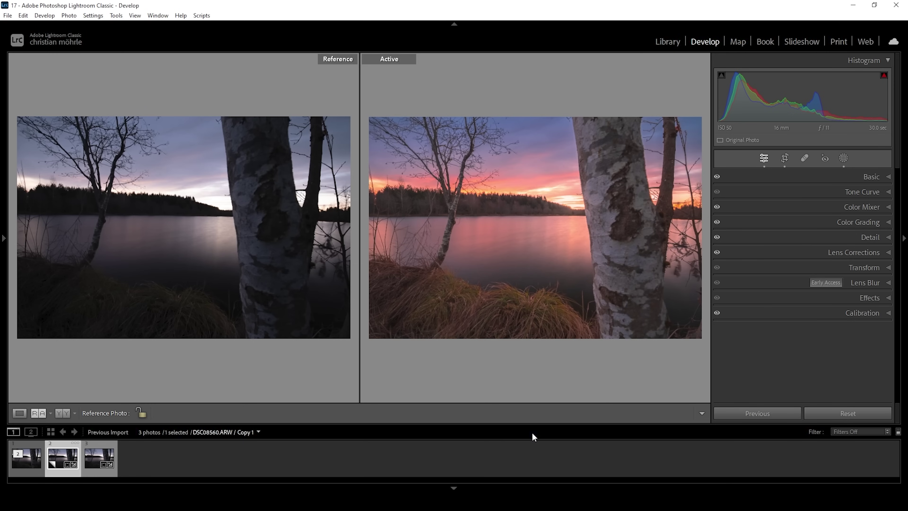
Switch to the Loupe view so only the edited photo is shown
left_click(20, 413)
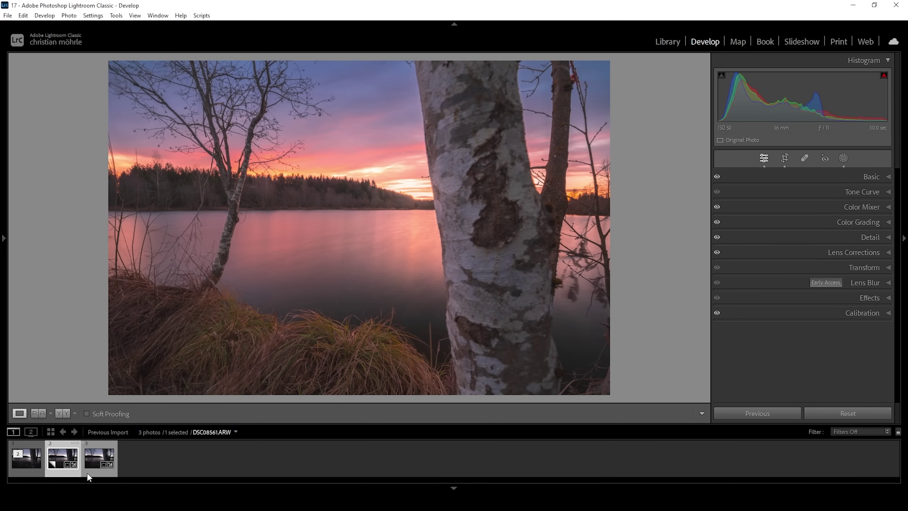
Sync all settings and masks from the edited DSC08560 copy to the third photo
left_click(96, 474)
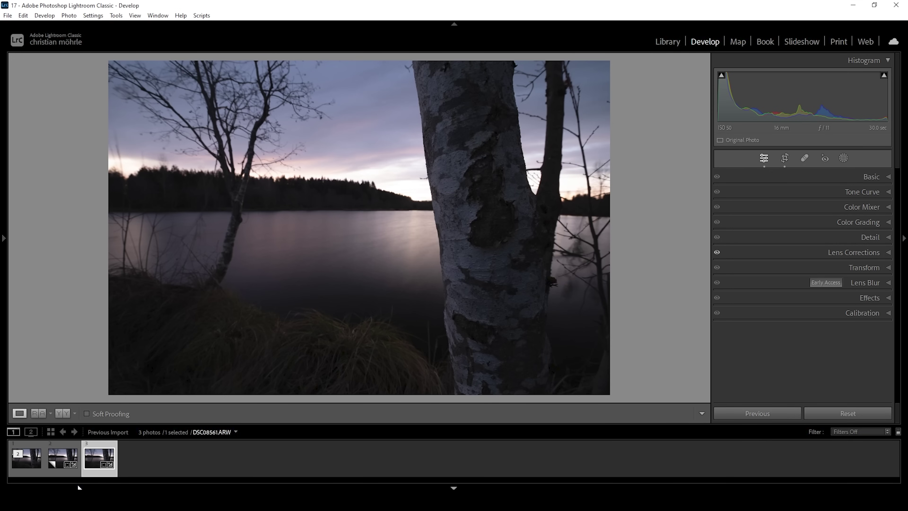
left_click(64, 476)
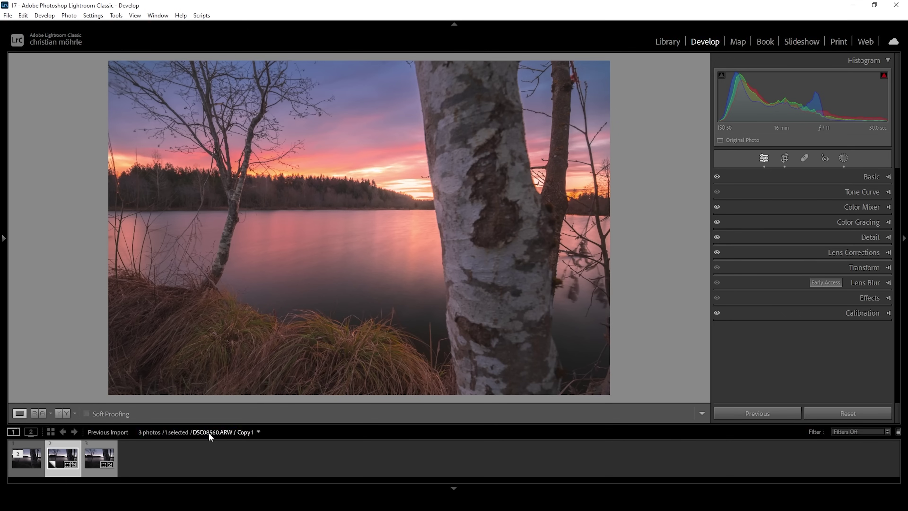
left_click(91, 476, "ctrl")
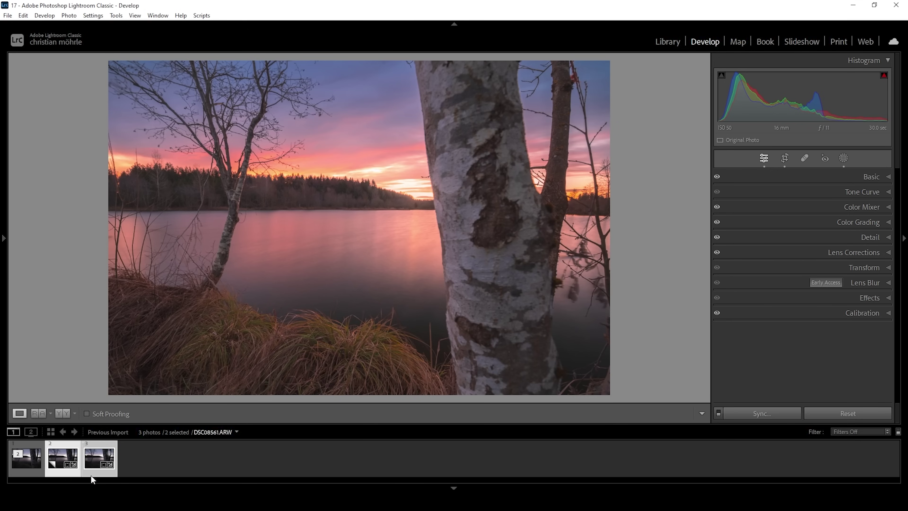
left_click(743, 417)
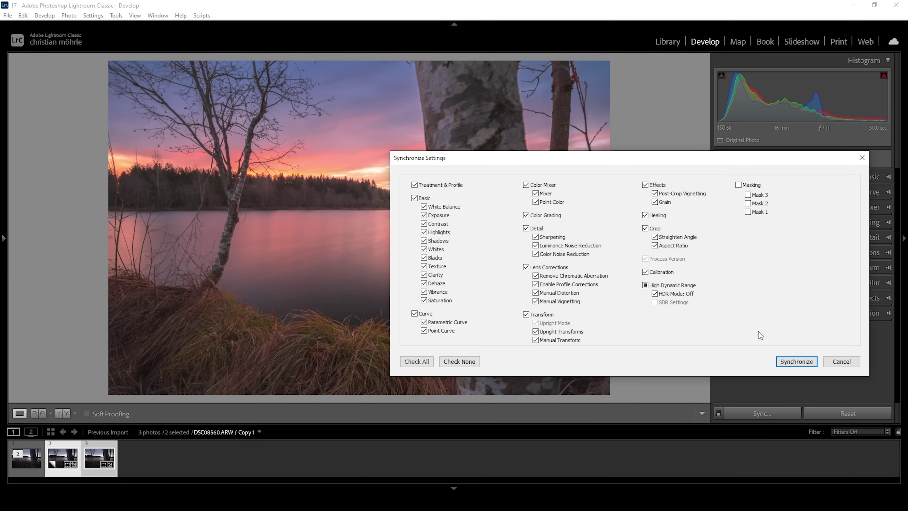
left_click(417, 362)
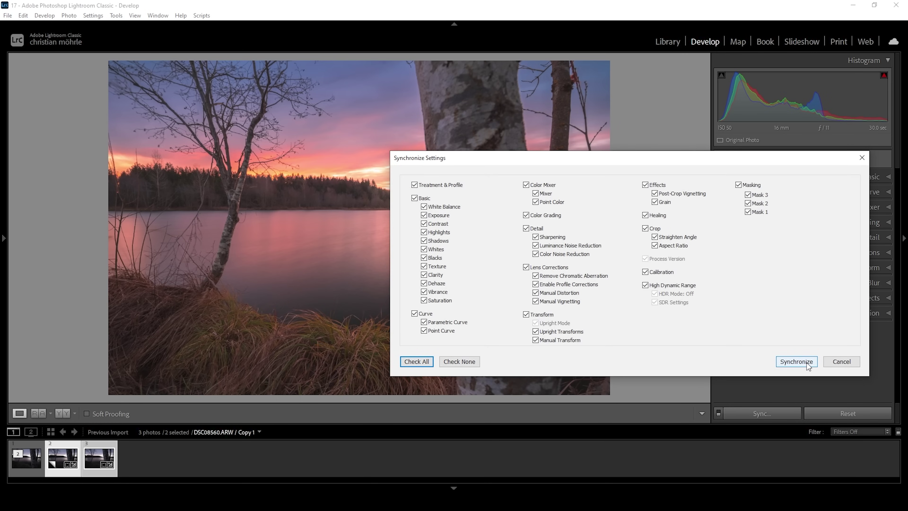
left_click(796, 361)
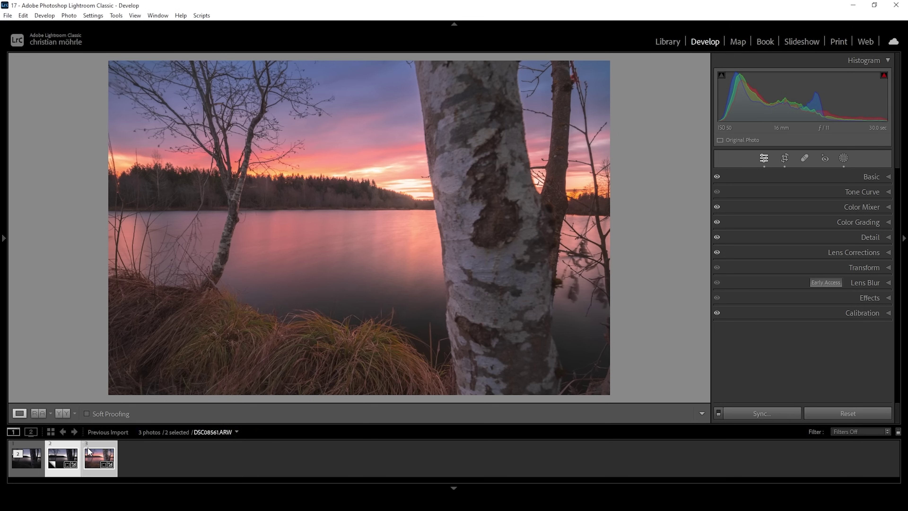
Open the selected photos for editing in Adobe Photoshop 2024
right_click(86, 474)
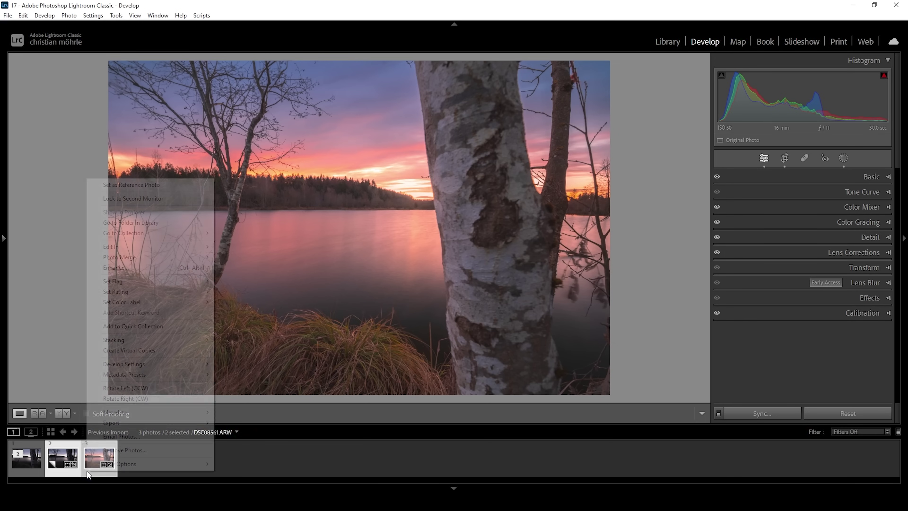
mouse_move(181, 252)
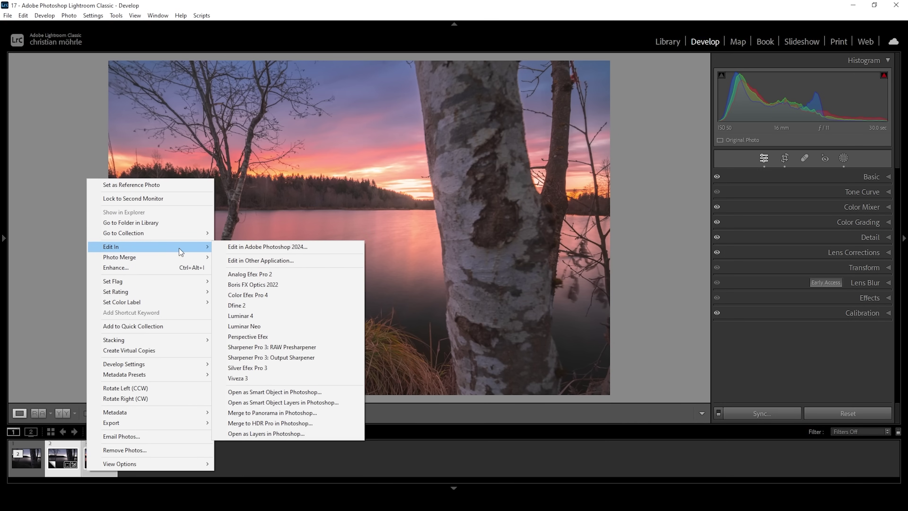
left_click(239, 247)
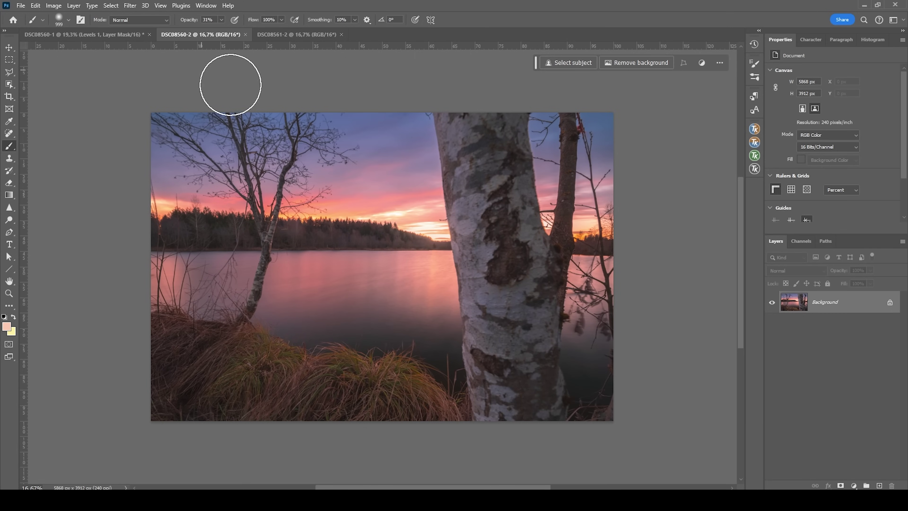
Copy the DSC08561-2 exposure and paste it into DSC08560-2 as Layer 1
left_click(292, 35)
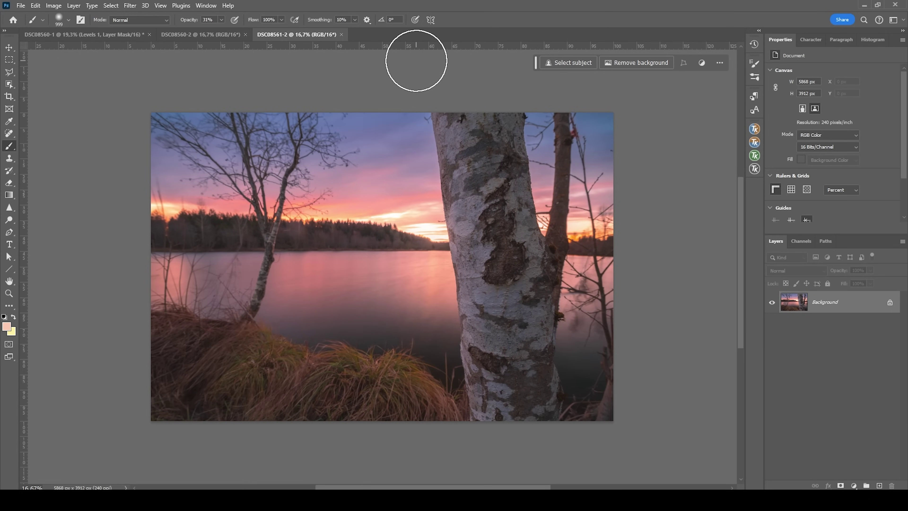
key("ctrl+a")
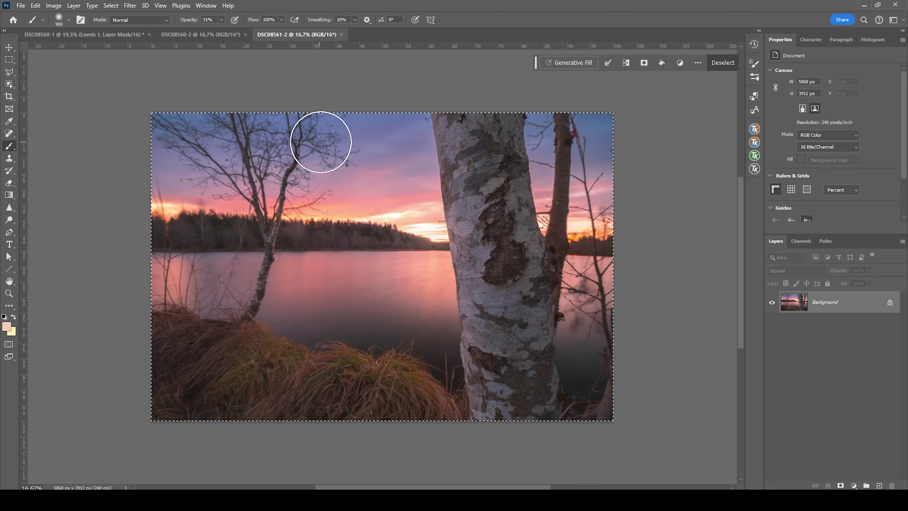
left_click(208, 36)
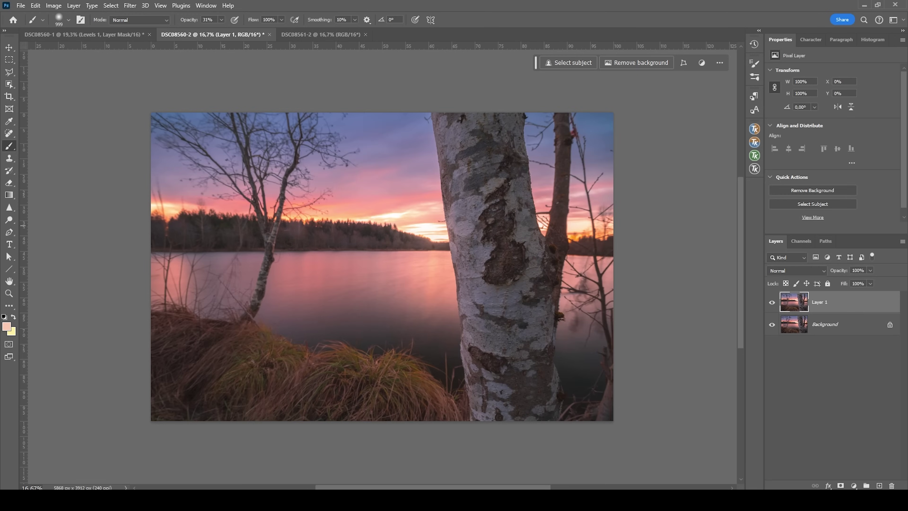
left_click(790, 333)
Toggle Layer 1's visibility repeatedly to compare the two exposures
left_click(772, 303)
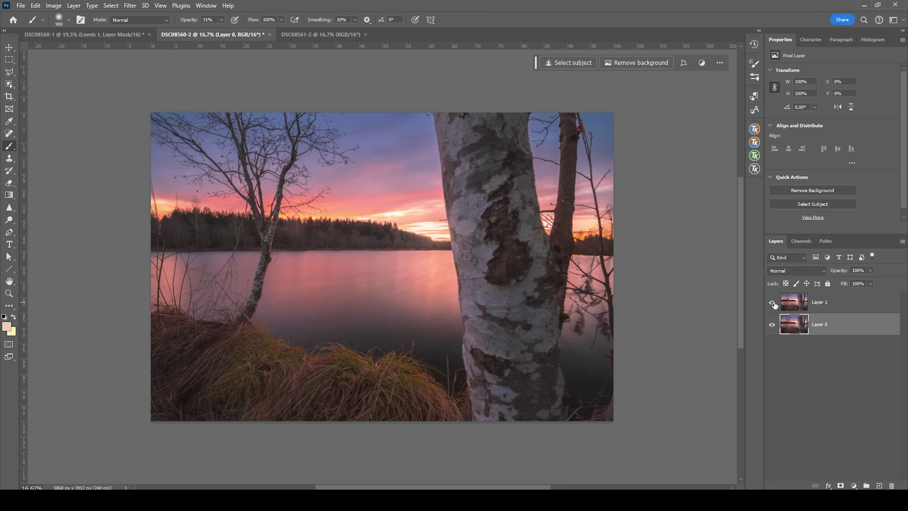
left_click(773, 304)
left_click(773, 303)
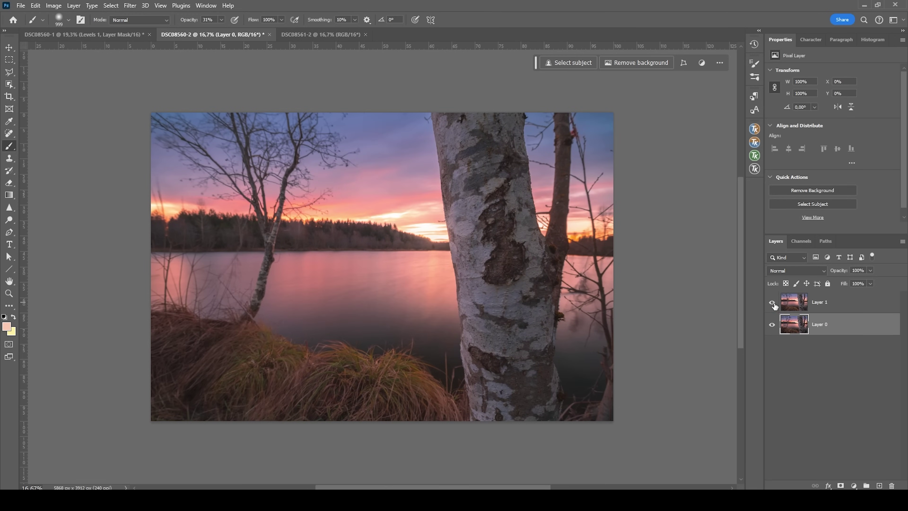
left_click(809, 301)
left_click(772, 303)
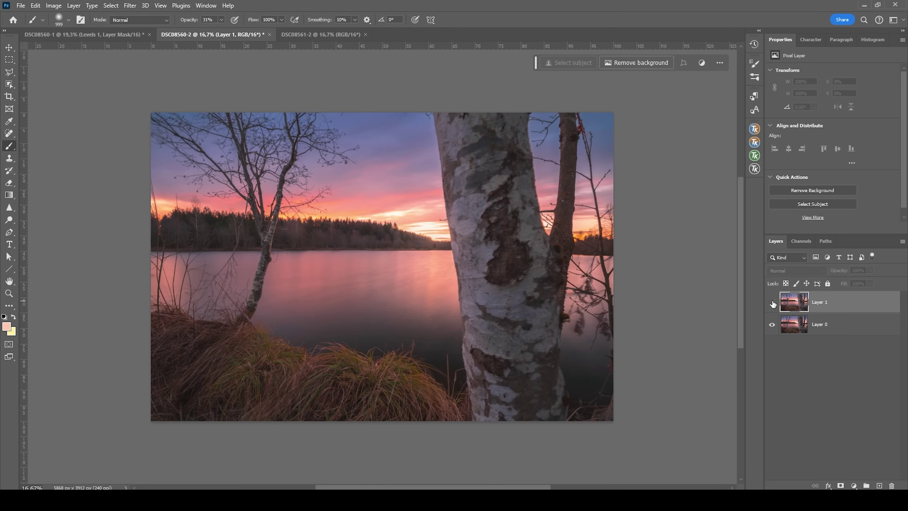
left_click(772, 302)
left_click(773, 303)
left_click(772, 303)
left_click(772, 303)
left_click(773, 303)
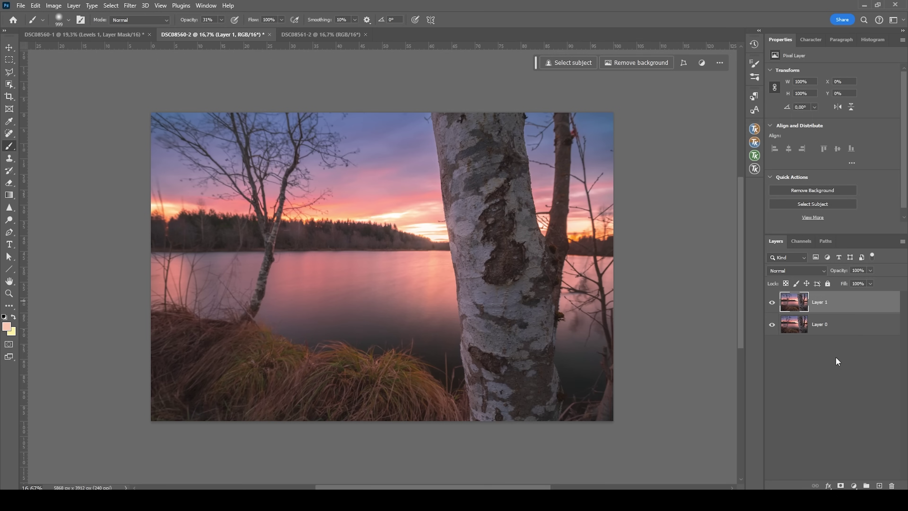
Auto-align Layer 0 and Layer 1, then toggle Layer 1 to check the alignment
left_click(815, 334, "shift")
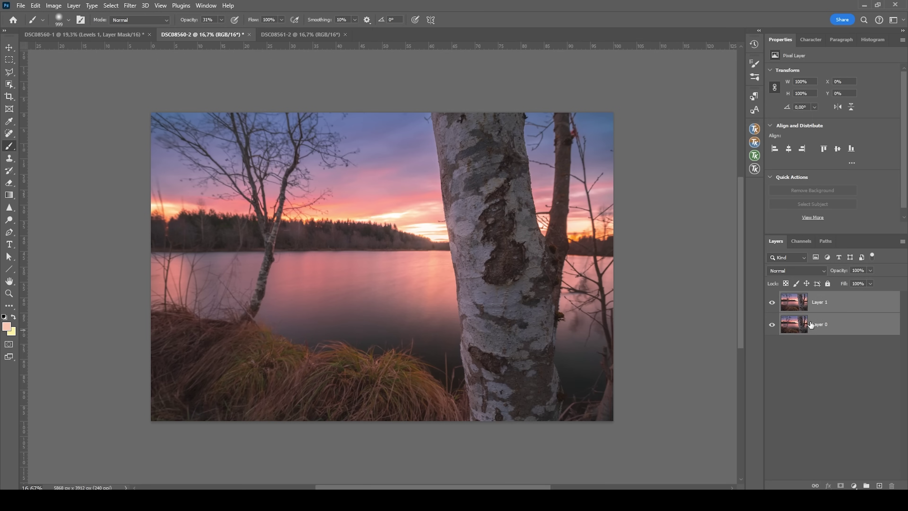
left_click(35, 5)
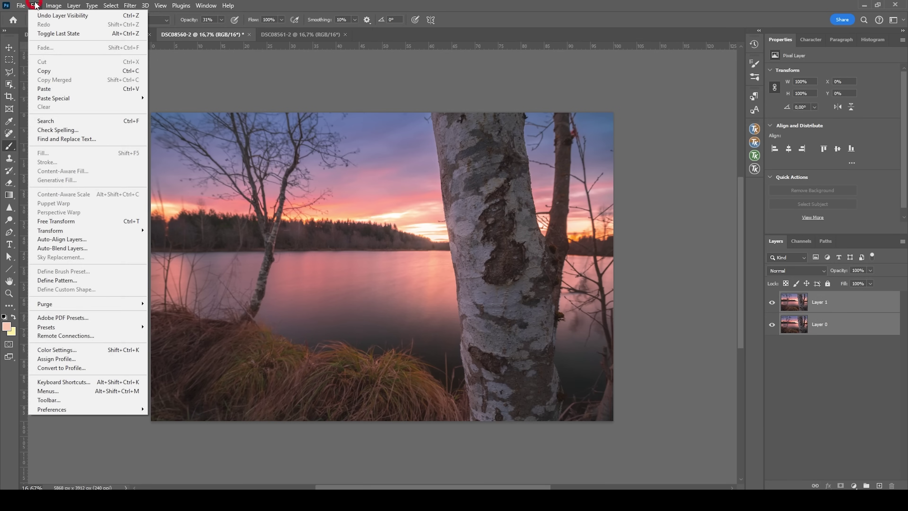
left_click(108, 242)
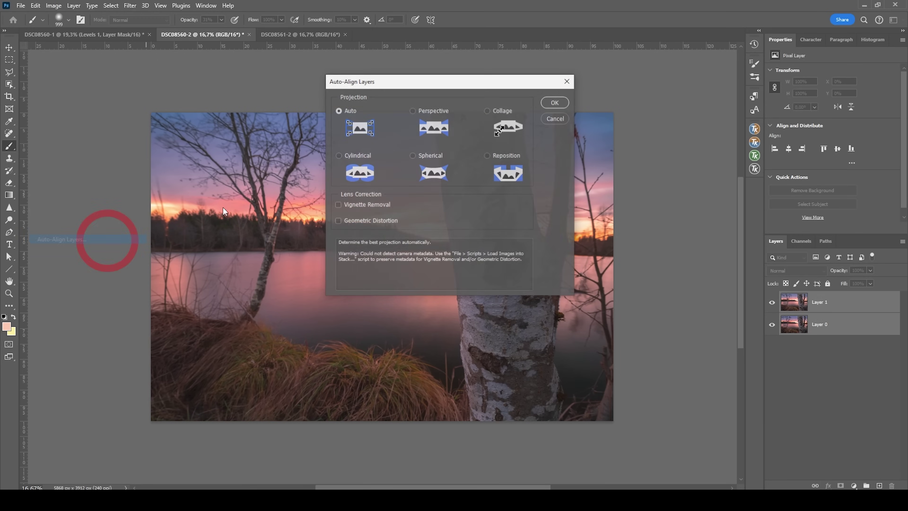
left_click(553, 100)
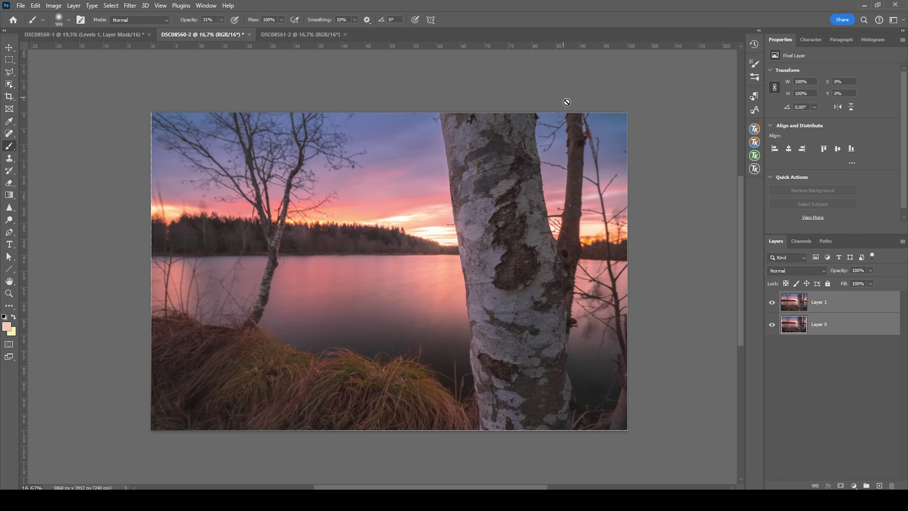
left_click(833, 304)
left_click(772, 302)
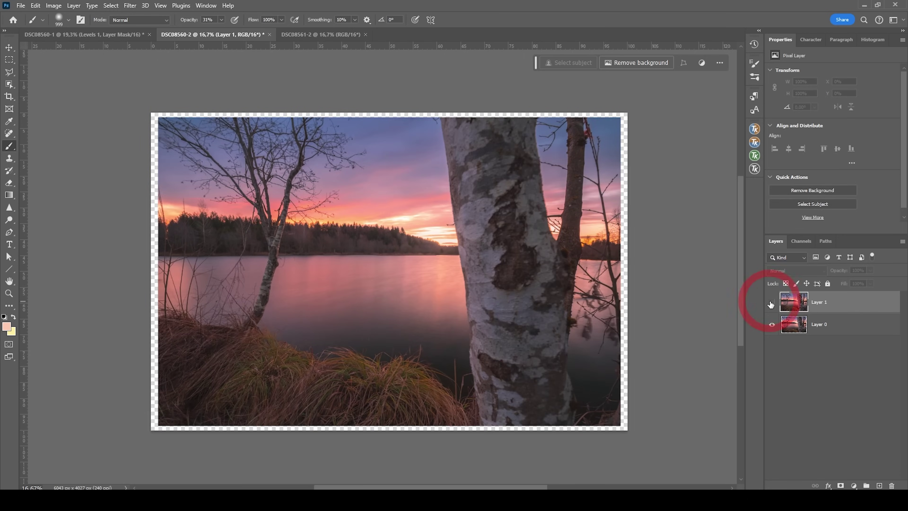
left_click(772, 302)
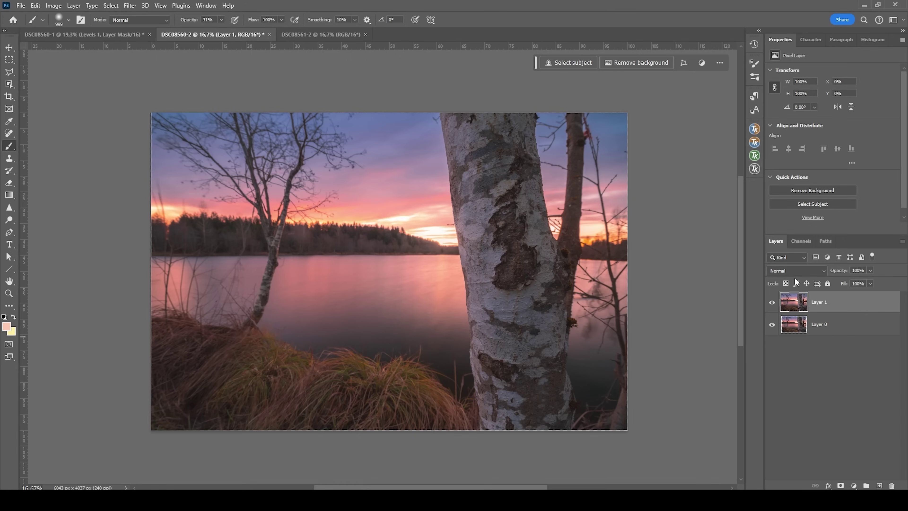
Give Layer 1 an inverted black mask and paint the trunk top white at 100% opacity
left_click(794, 302, "ctrl")
key("ctrl+d")
left_click(840, 485)
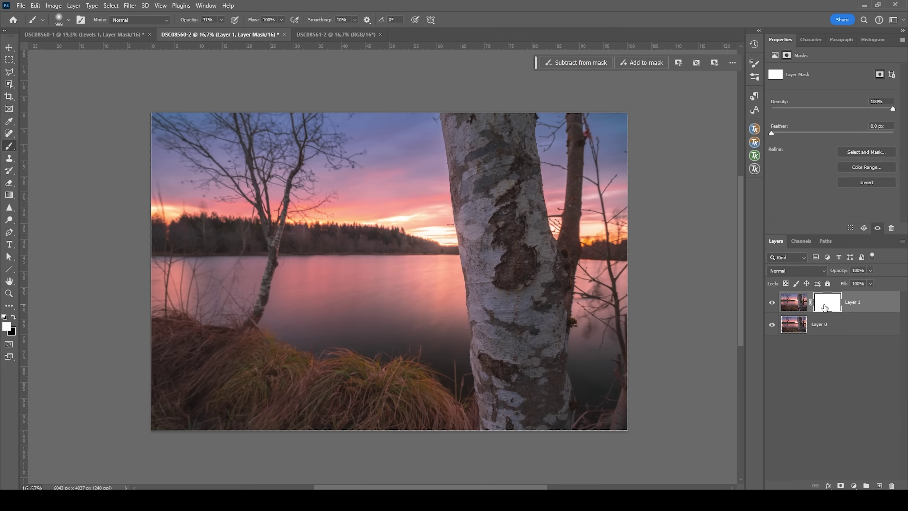
key("ctrl+i")
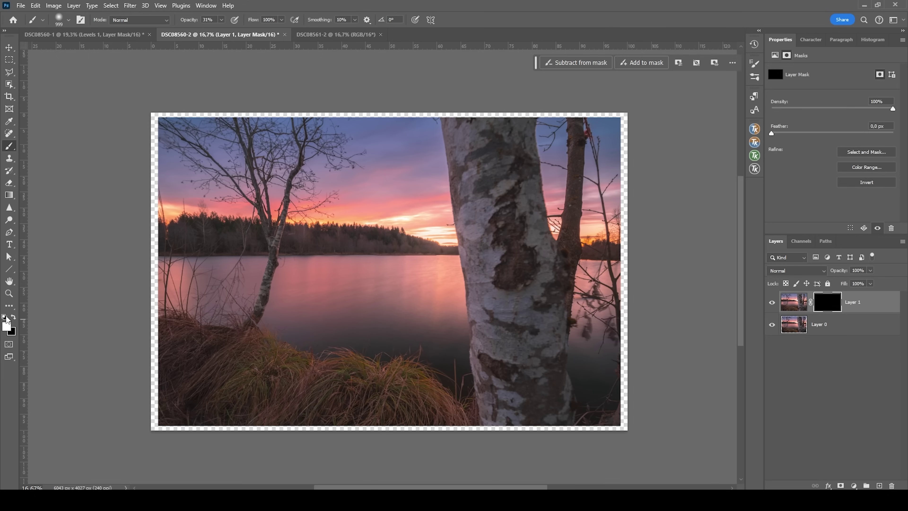
left_click(221, 19)
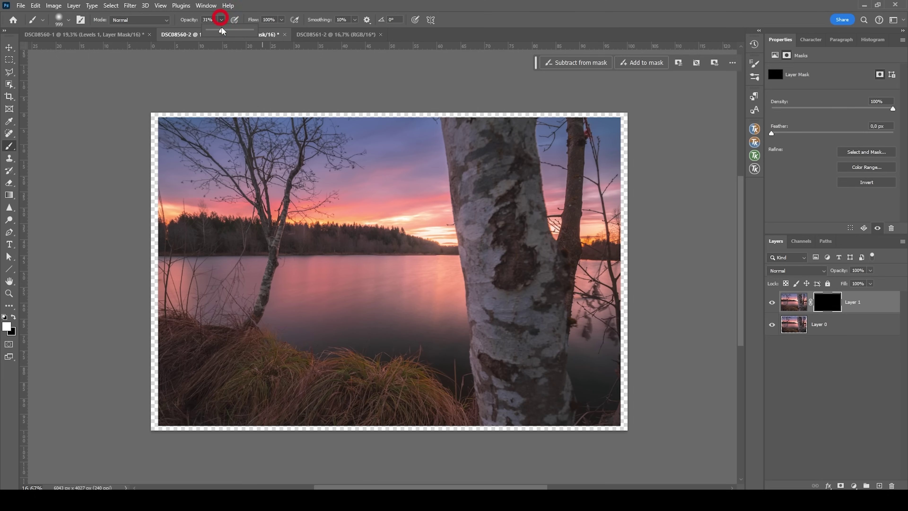
left_click_drag(223, 33, 282, 22)
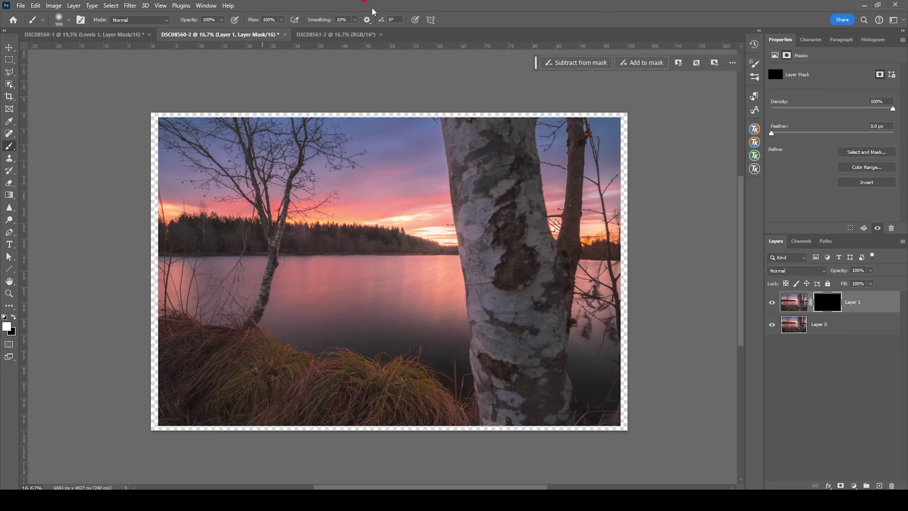
left_click_drag(476, 149, 468, 155)
scroll(475, 153, "up", 4)
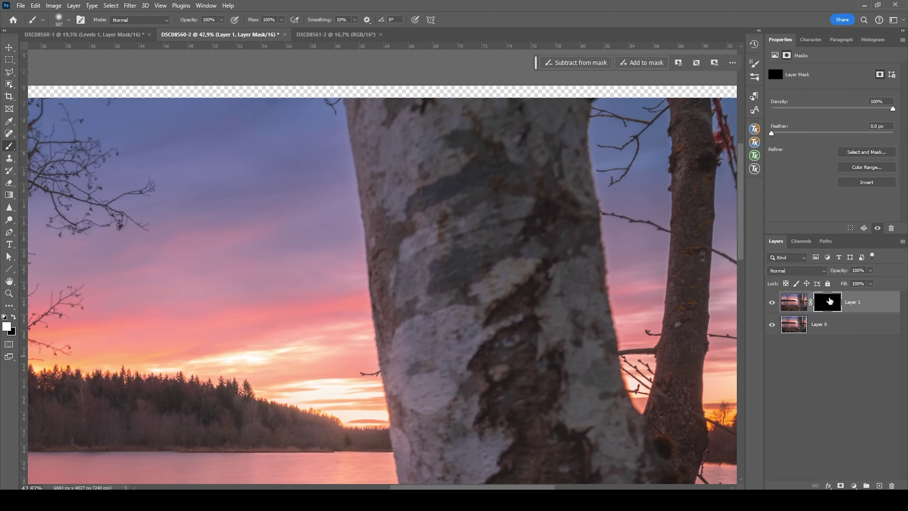
mouse_move(400, 116)
left_mouse_down()
mouse_move(417, 103)
mouse_move(445, 138)
mouse_move(457, 138)
mouse_move(522, 89)
mouse_move(555, 80)
mouse_move(544, 132)
mouse_move(547, 163)
left_mouse_up()
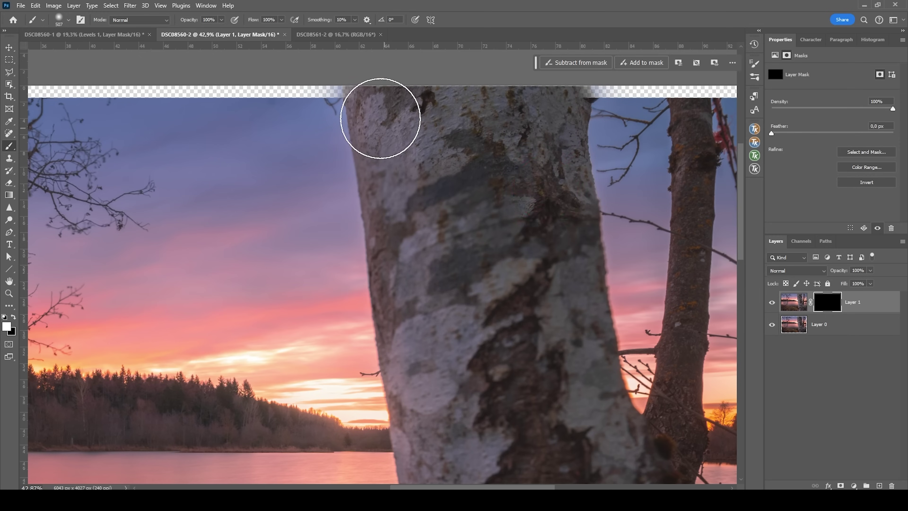
scroll(415, 239, "down", 3)
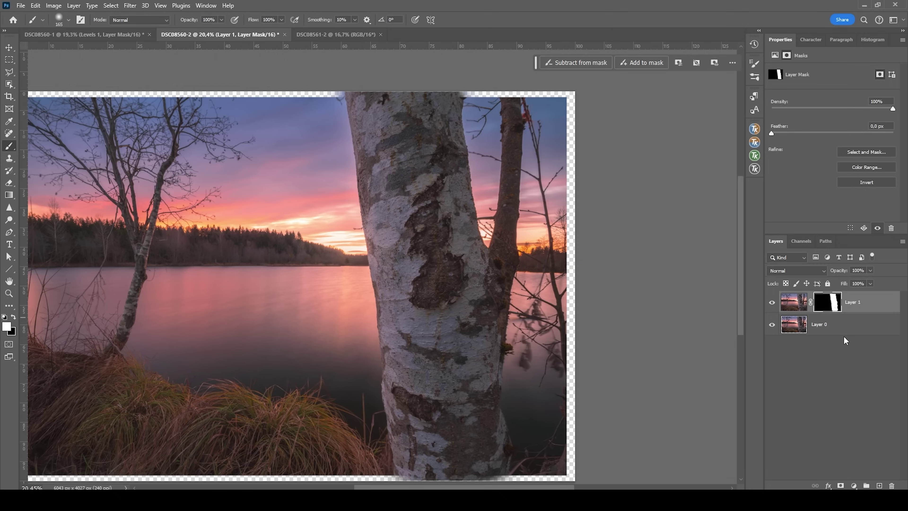
Paint over the remaining grey patches on the mask, then return to the photo
left_click(827, 304, "alt")
scroll(425, 237, "up", 1)
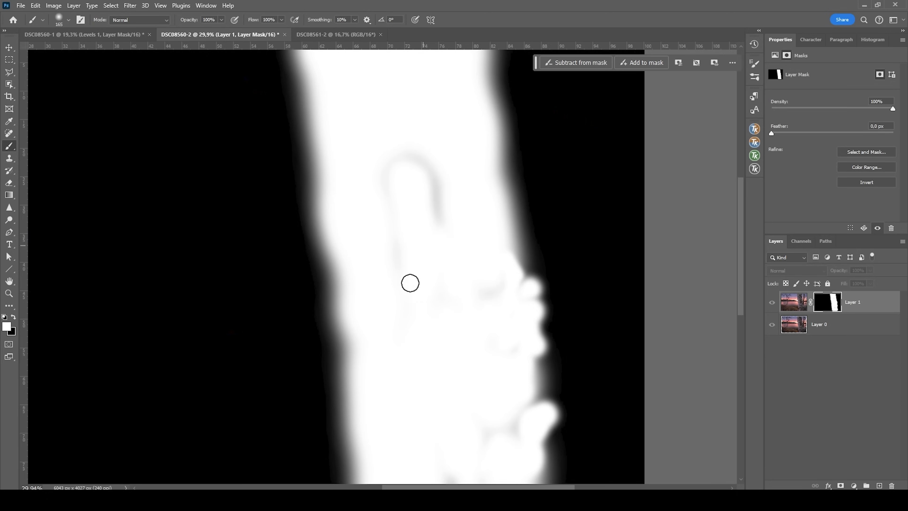
right_click(409, 282, "alt")
mouse_move(396, 276)
left_mouse_down()
mouse_move(386, 163)
mouse_move(417, 211)
mouse_move(440, 209)
left_mouse_up()
scroll(495, 361, "down", 3)
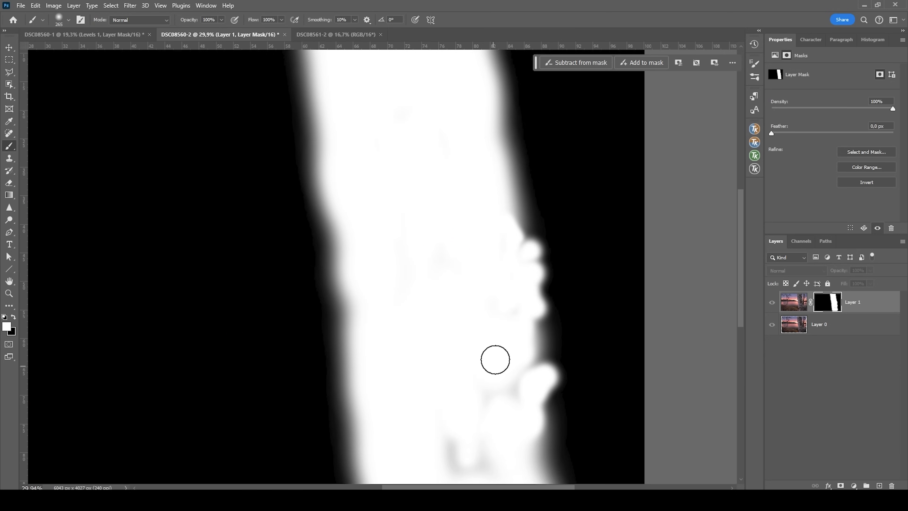
left_click_drag(451, 374, 476, 375)
scroll(436, 219, "down", 2)
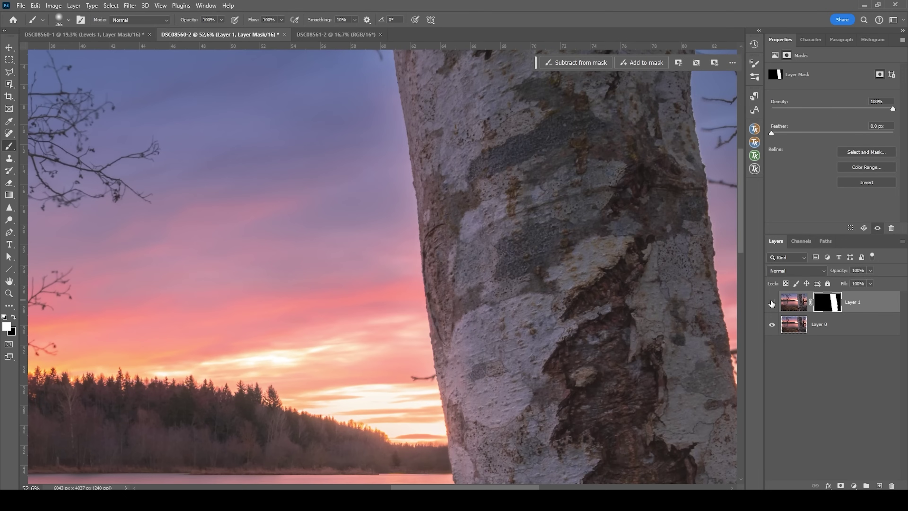
left_click(772, 302)
Toggle Layer 1 on and off to compare the trunk sharpness
left_click(772, 302)
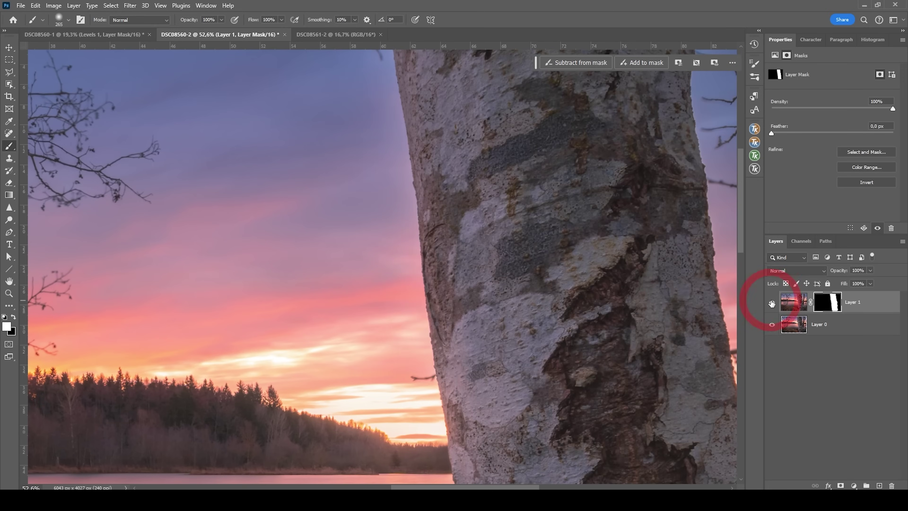
left_click(772, 302)
left_click(772, 303)
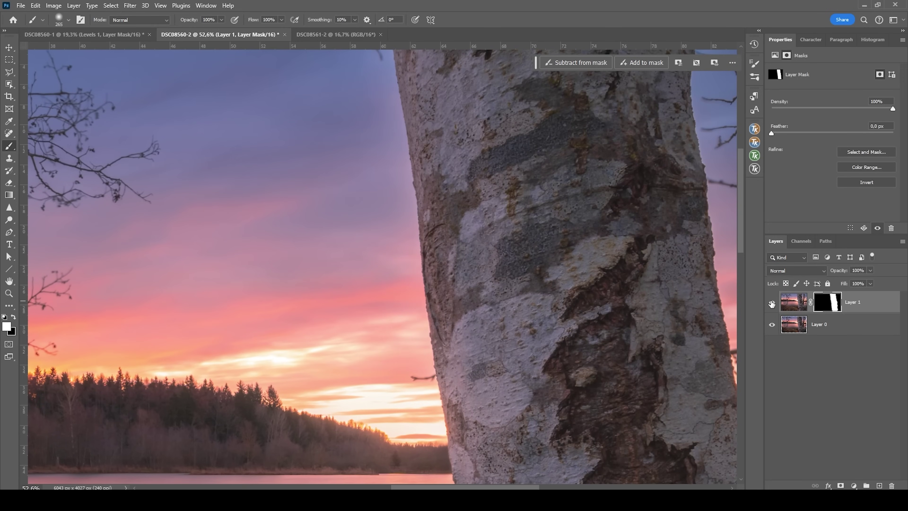
left_click(772, 303)
left_click(771, 303)
left_click(772, 303)
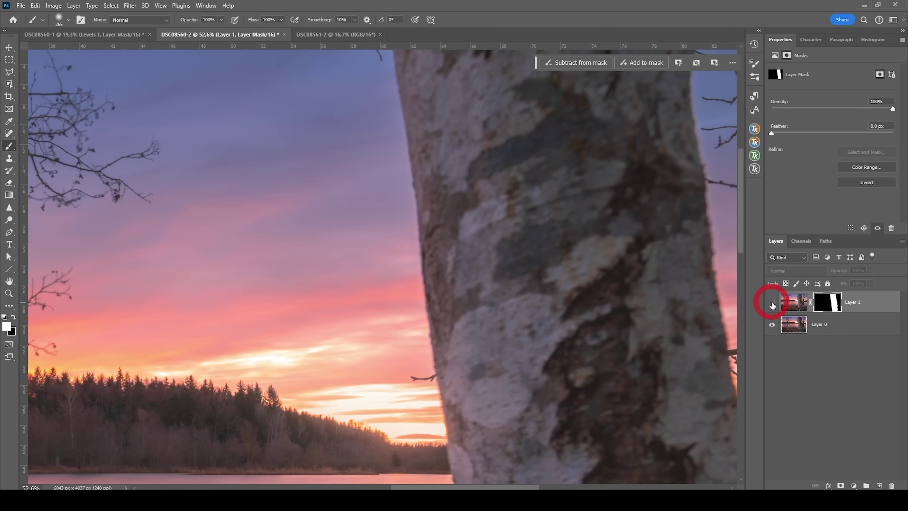
left_click(772, 303)
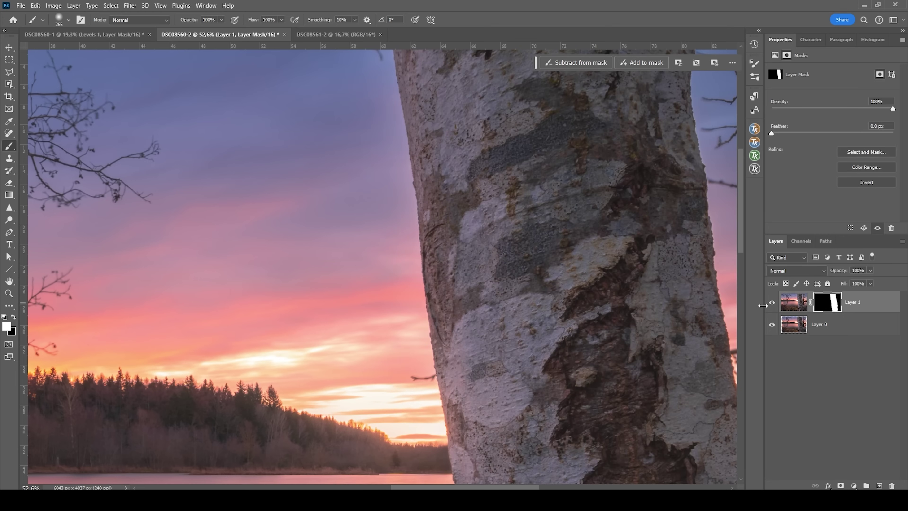
Add a Curves adjustment layer clipped to Layer 1
left_click(785, 306)
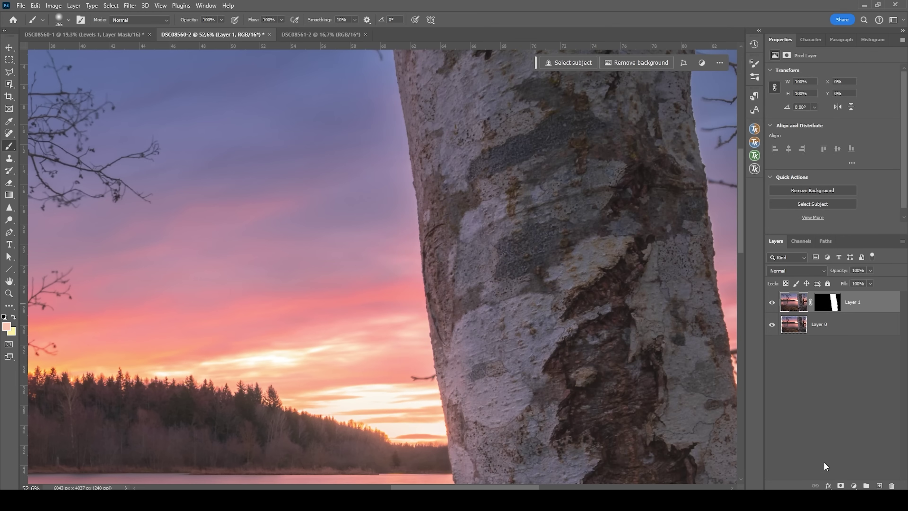
left_click(854, 485)
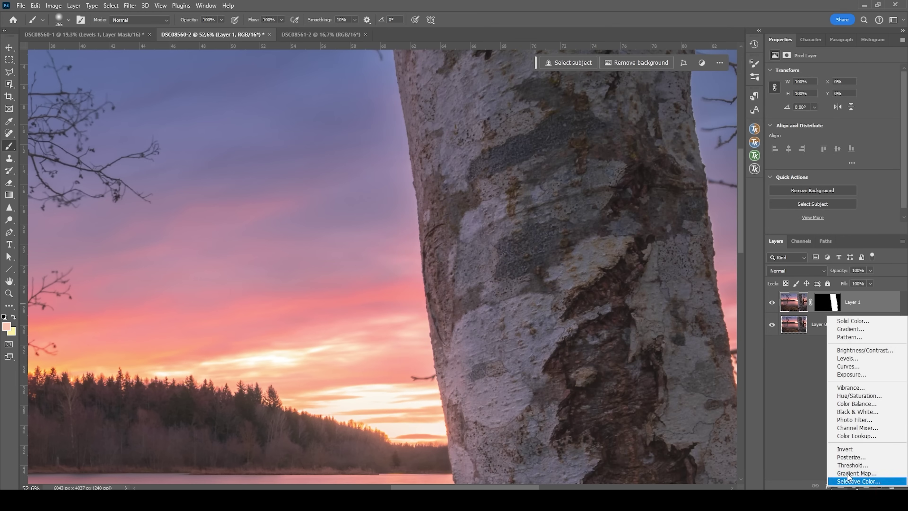
left_click(860, 369)
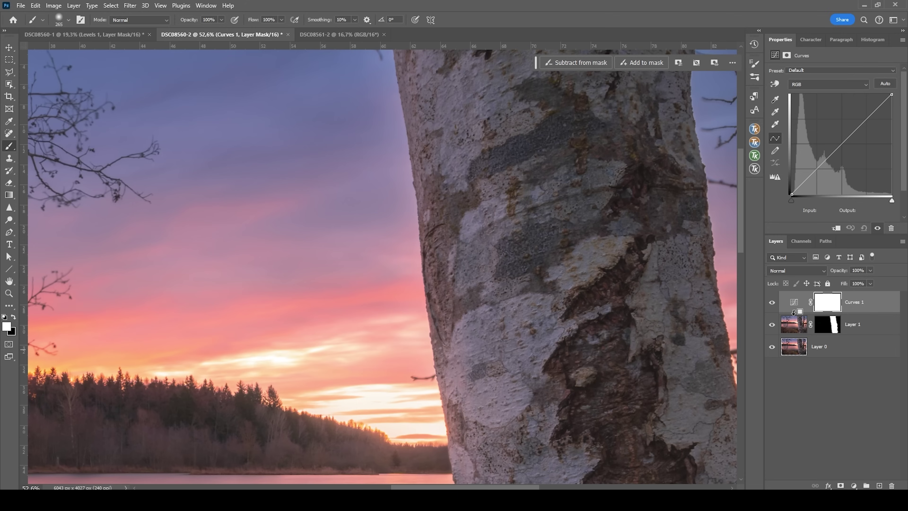
left_click(794, 312, "alt")
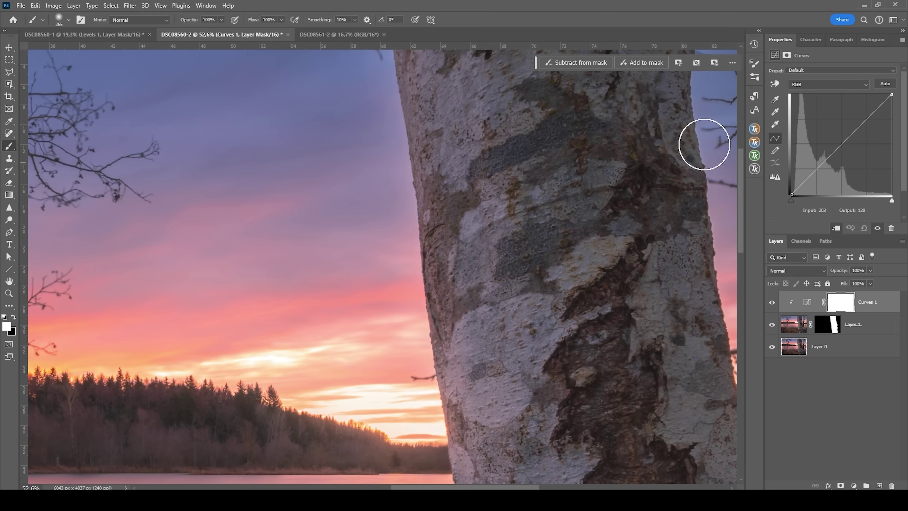
Pull a midtone curve point to input 121, output 100 to darken the trunk
left_click(831, 155)
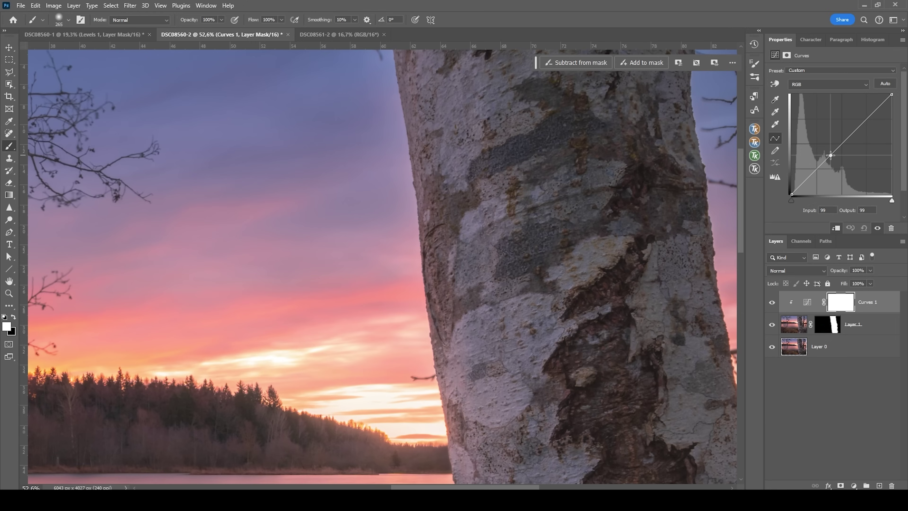
left_click_drag(830, 156, 837, 155)
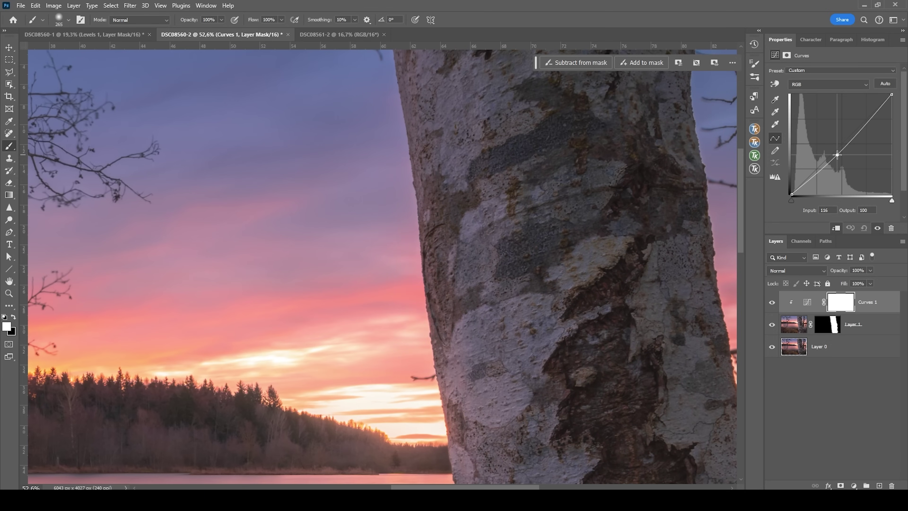
left_click_drag(837, 155, 839, 155)
scroll(513, 285, "down", 1)
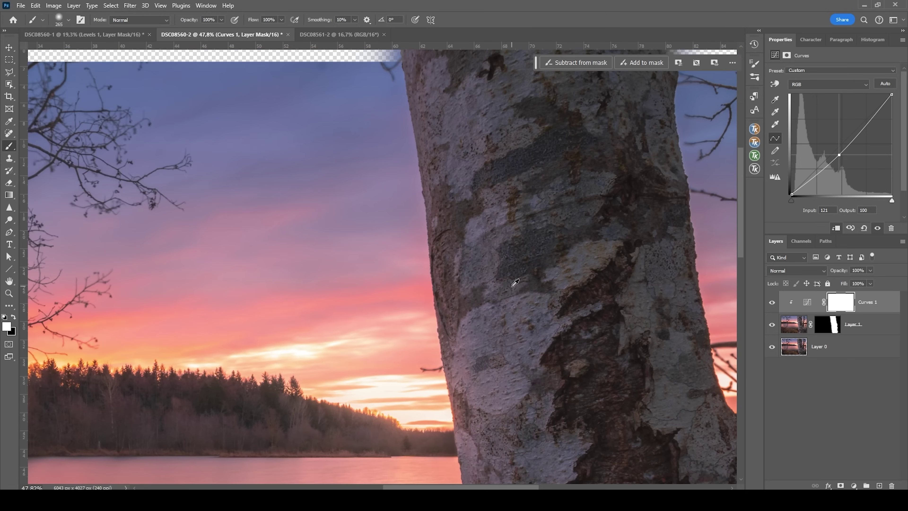
scroll(505, 270, "up", 1)
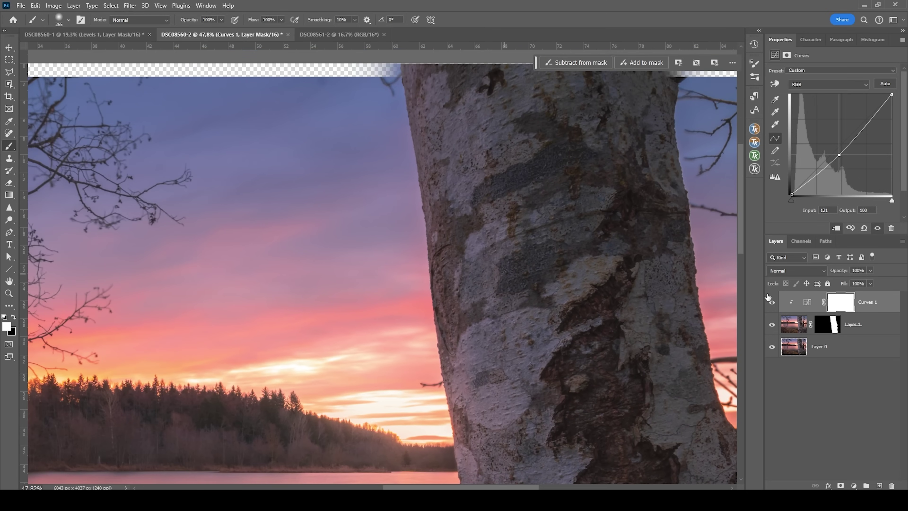
left_click(771, 304)
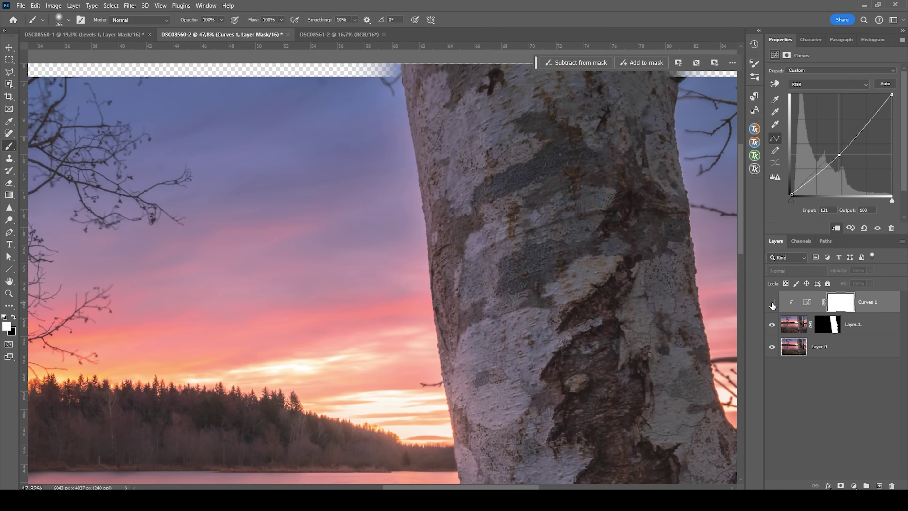
left_click(772, 302)
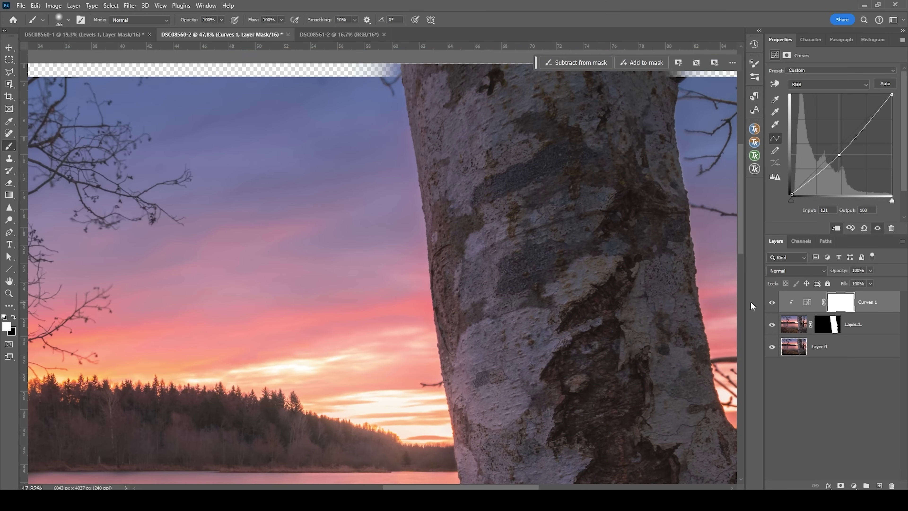
scroll(554, 179, "down", 3)
scroll(537, 186, "up", 1)
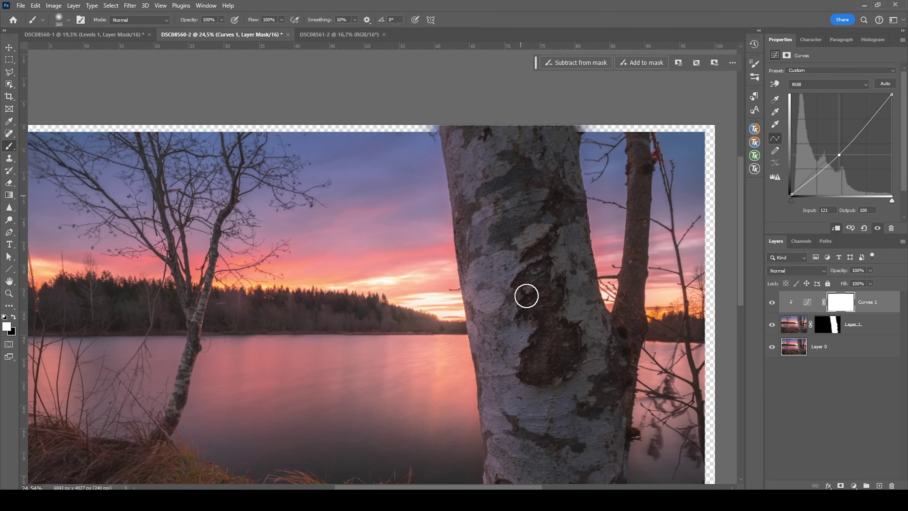
scroll(569, 293, "up", 1)
Prepare a slightly smaller black brush at 63% opacity on the Curves 1 mask over the birch trunk
left_click(843, 305)
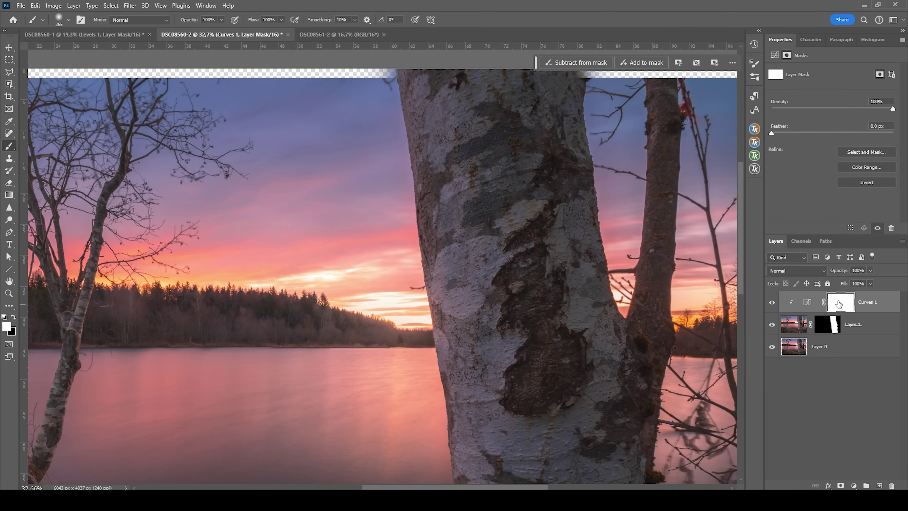
left_click(14, 317)
left_click(222, 19)
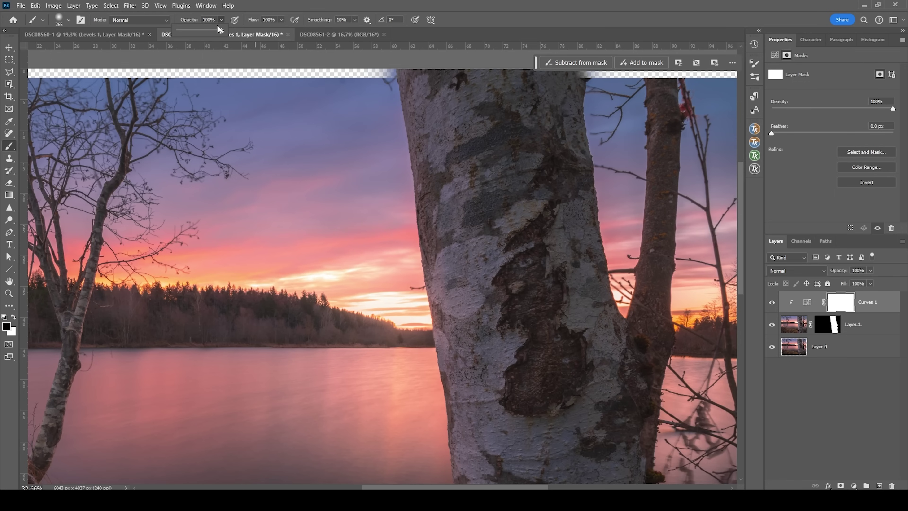
left_click_drag(199, 28, 205, 28)
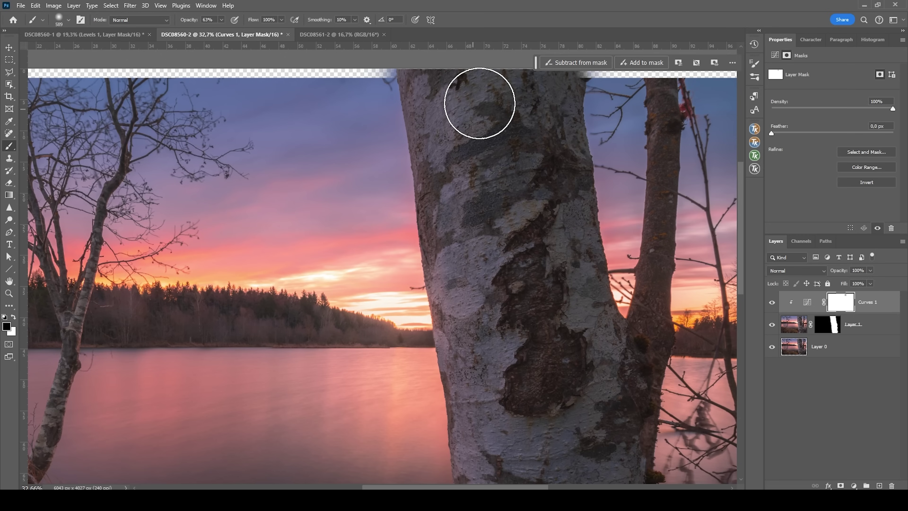
right_click(479, 192, "alt")
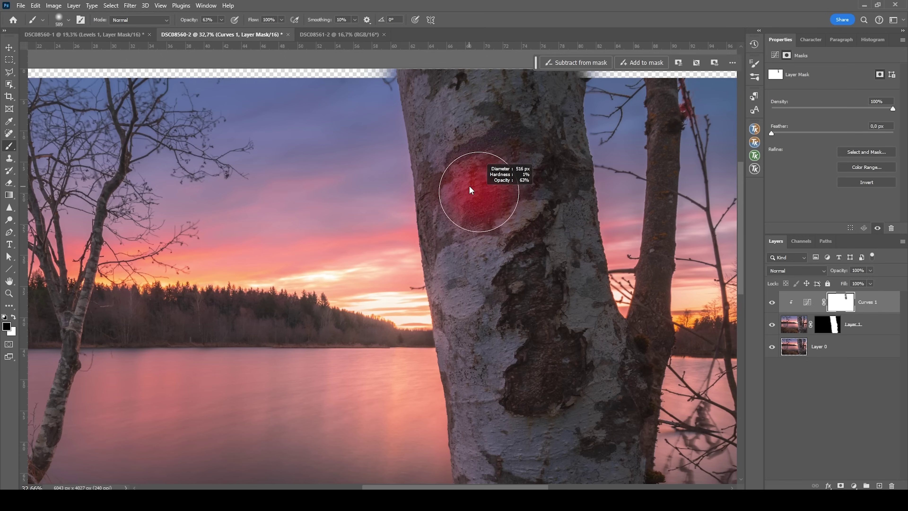
scroll(512, 302, "down", 3)
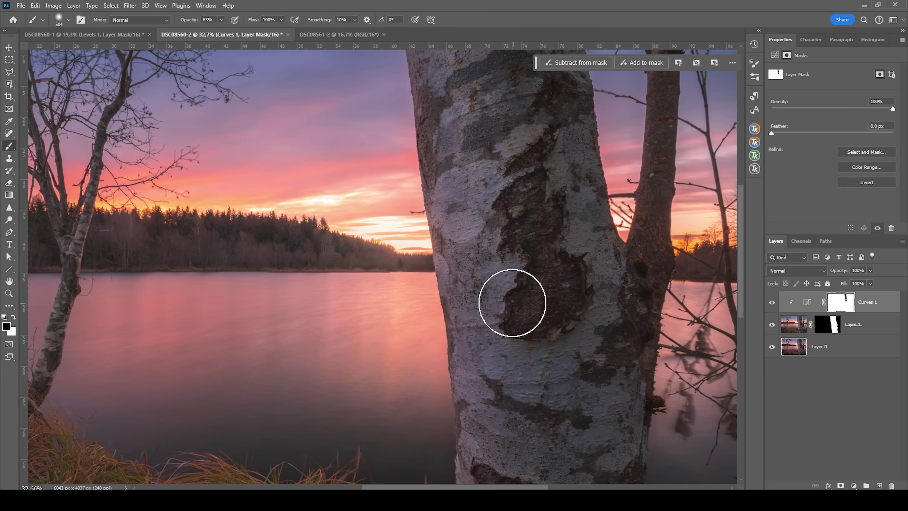
scroll(512, 303, "down", 3)
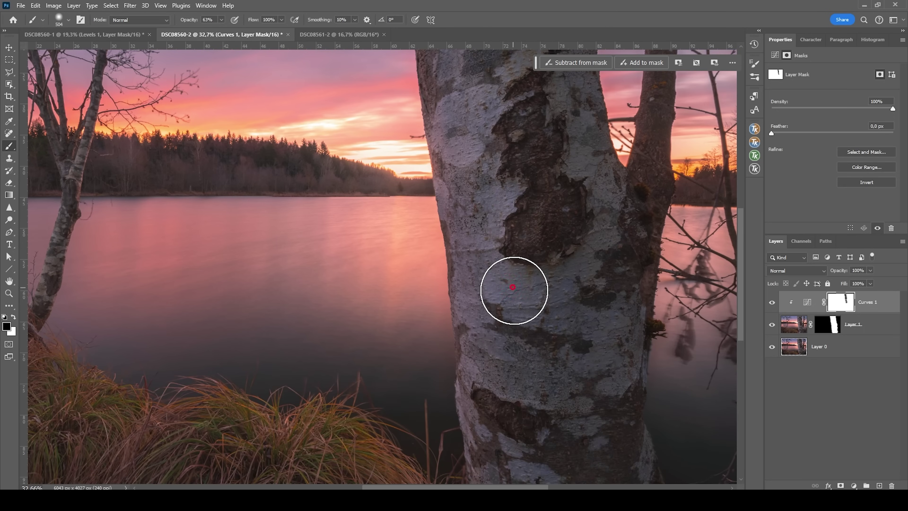
scroll(461, 207, "down", 3)
scroll(457, 216, "up", 1)
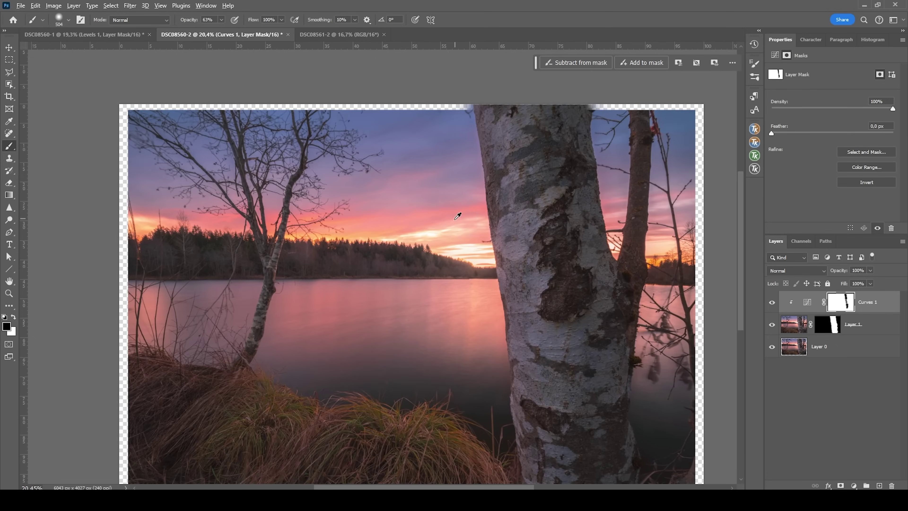
scroll(454, 222, "down", 2)
scroll(457, 225, "up", 2)
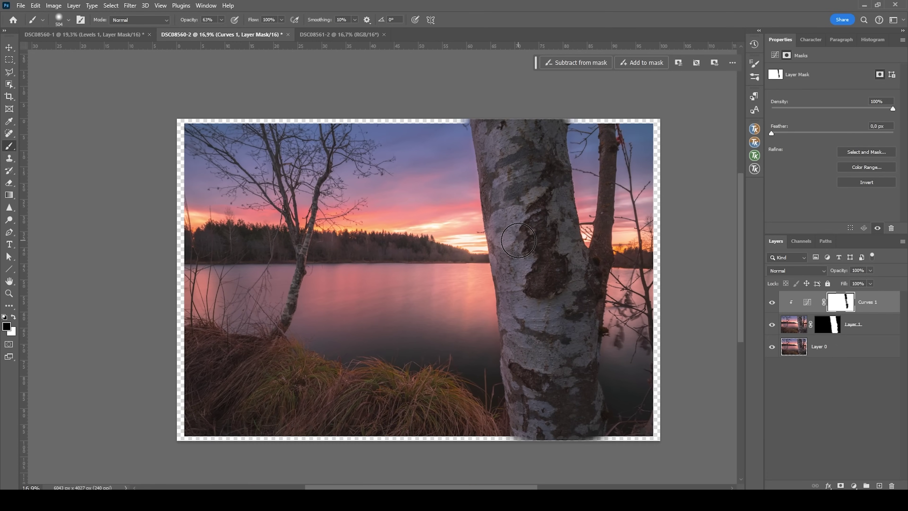
Crop the image inward to 5522 × 3680 px, then add a Levels adjustment layer
key("c")
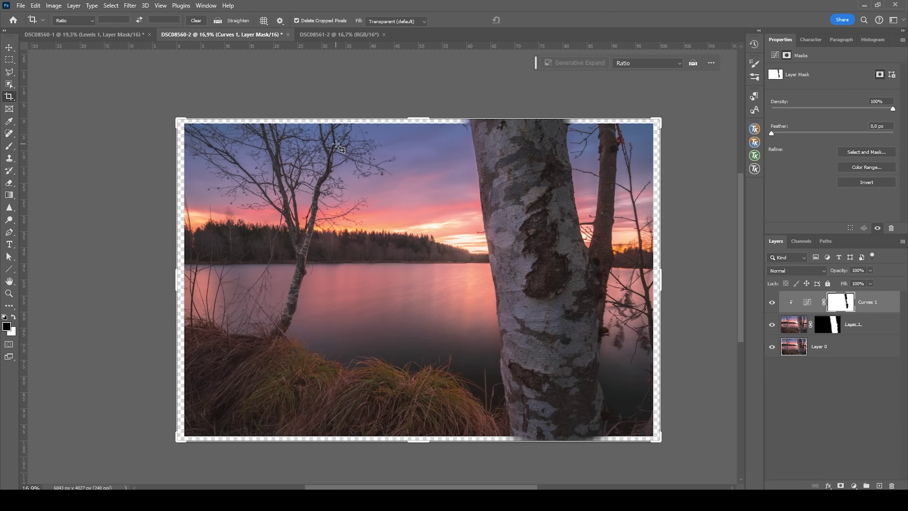
left_click_drag(177, 117, 181, 122)
left_click_drag(655, 439, 631, 422)
left_click(526, 21)
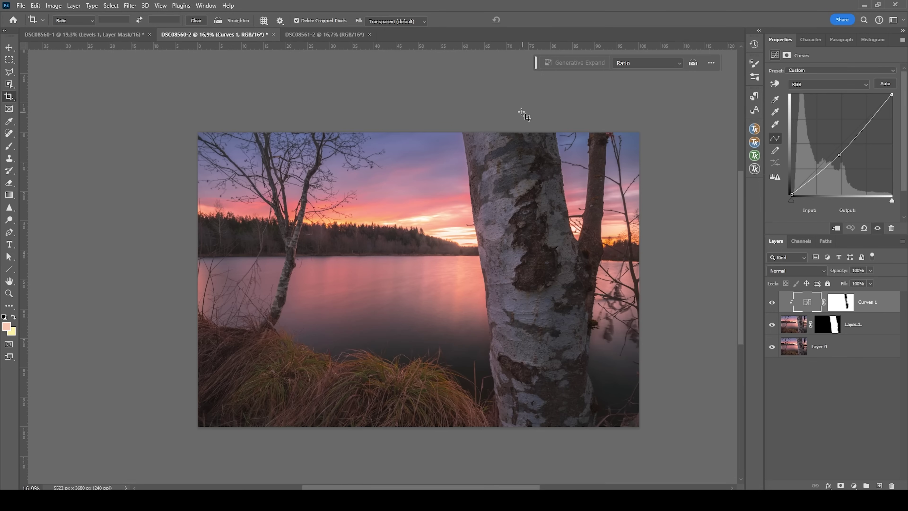
key("ctrl+0")
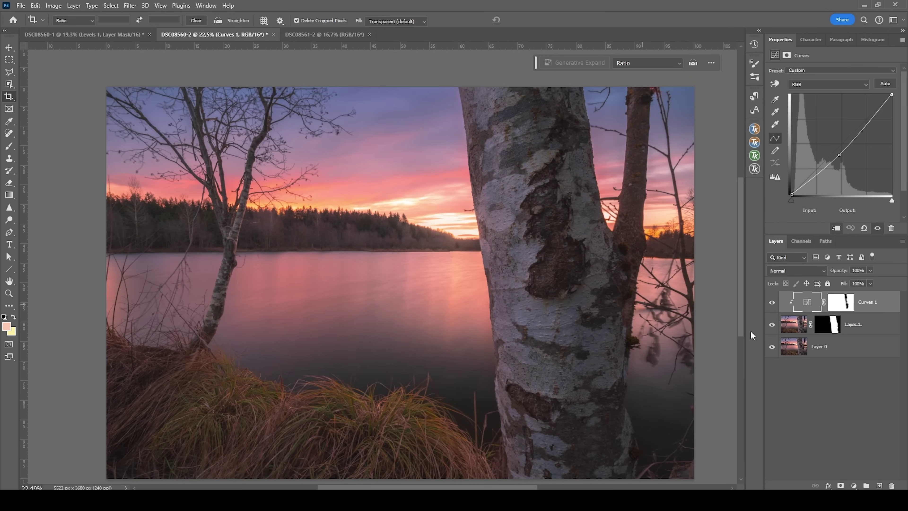
left_click(853, 486)
left_click(849, 368)
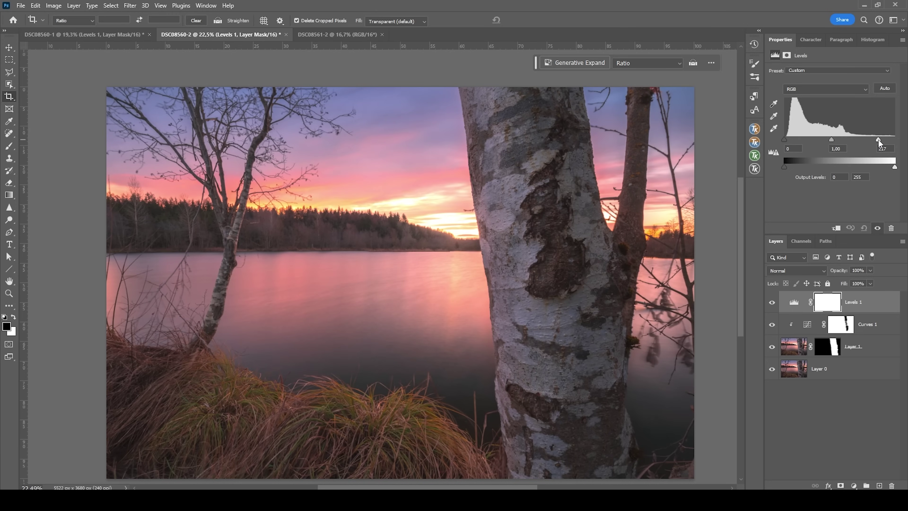
Invert the Levels 1 mask to black and set a white brush of about 761 px at 25% opacity
left_click(837, 304)
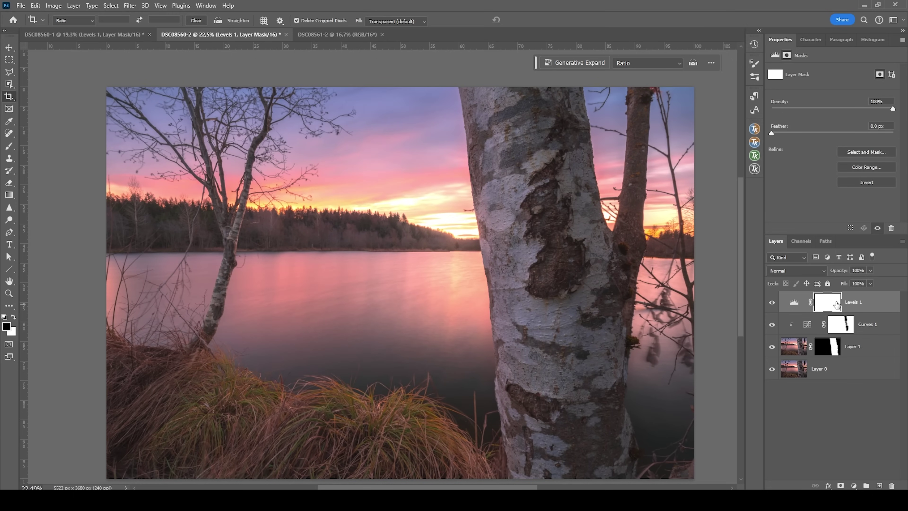
key("ctrl+i")
key("b")
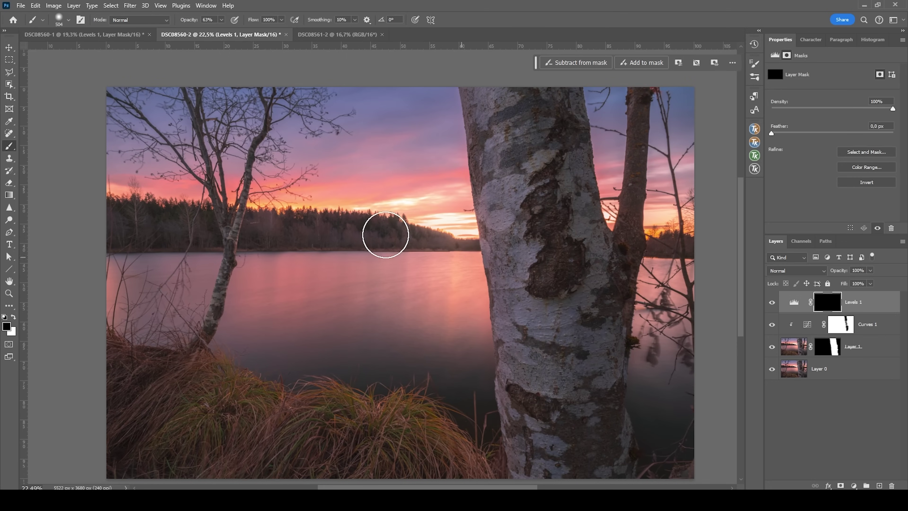
left_click(13, 317)
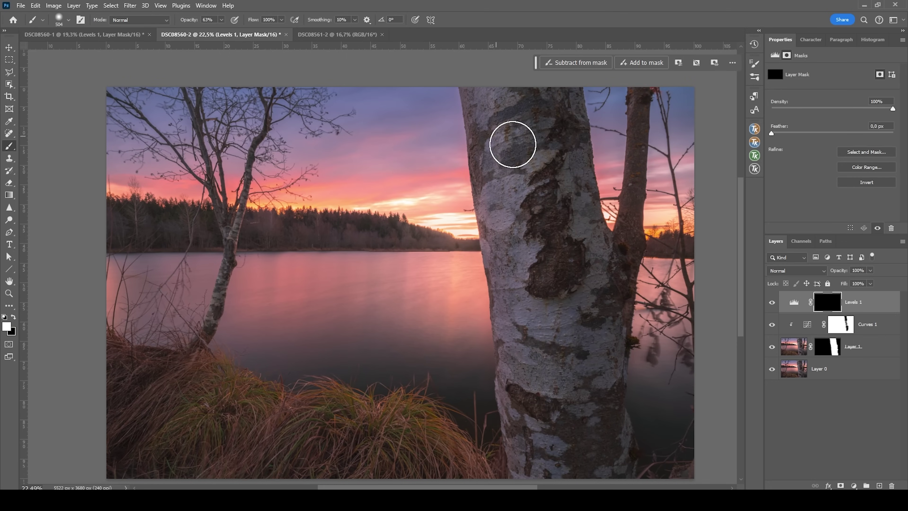
left_click_drag(507, 112, 522, 113)
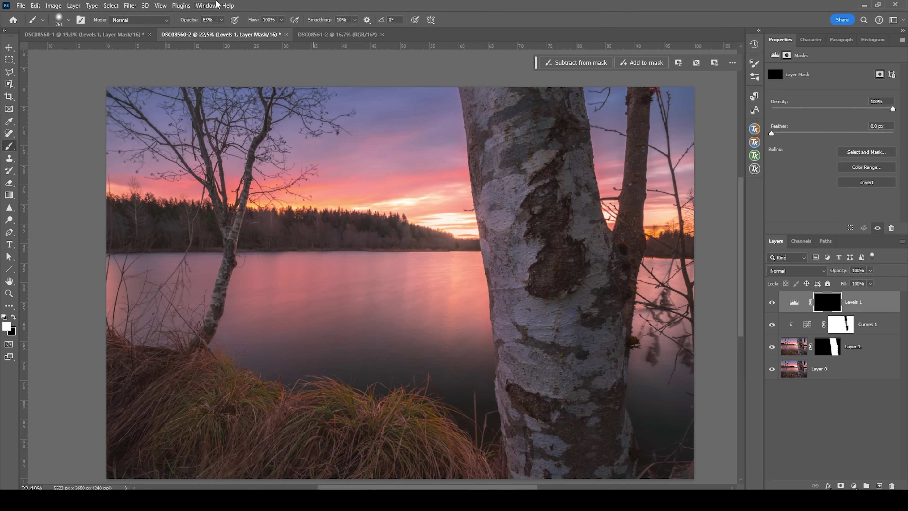
left_click(218, 19)
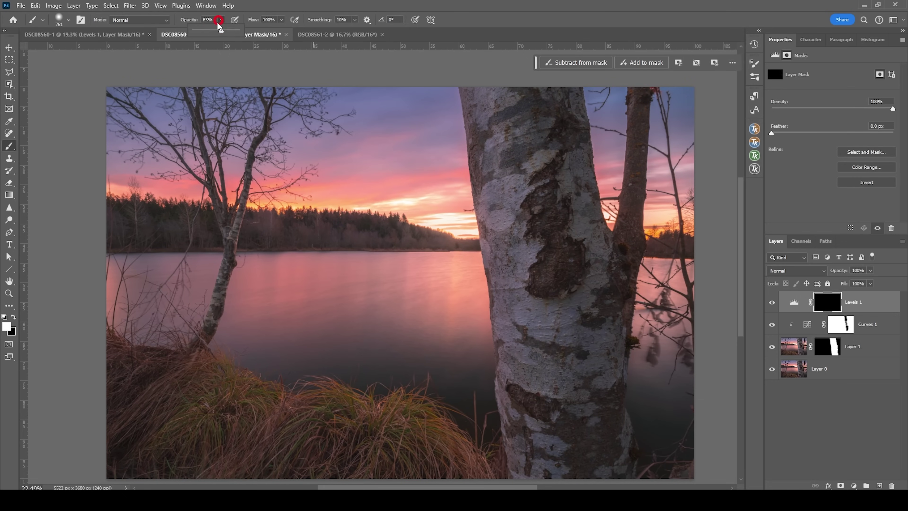
left_click(204, 29)
Paint white over the birch bark from treetop down the trunk to reveal the Levels brightening
left_click_drag(462, 101, 511, 101)
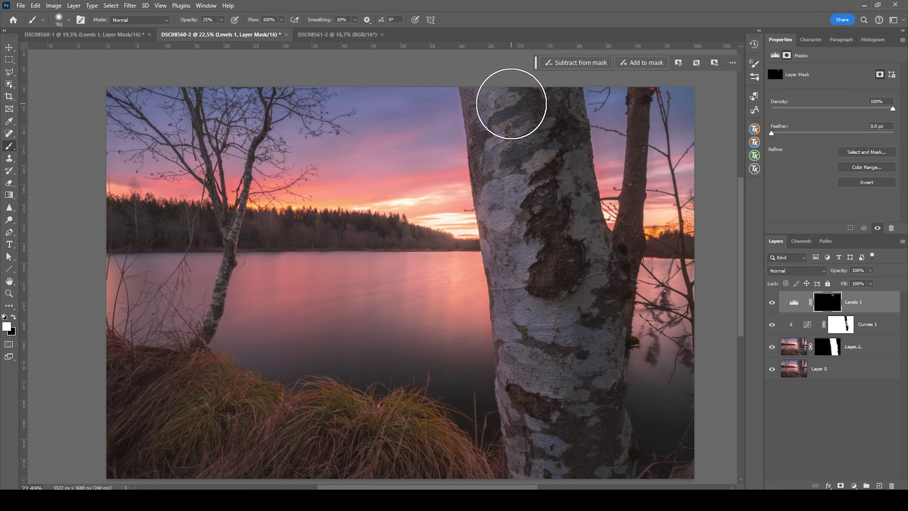
mouse_move(532, 174)
left_mouse_down()
mouse_move(556, 324)
mouse_move(560, 430)
left_mouse_up()
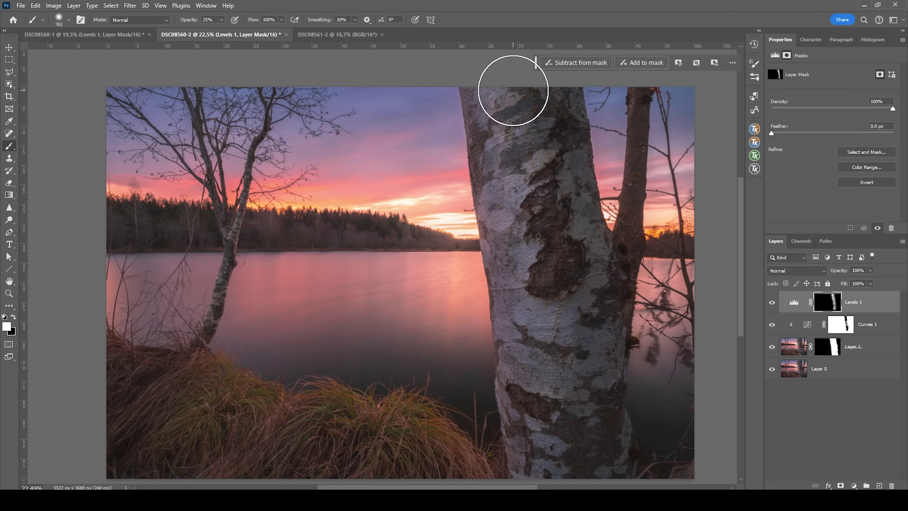
left_click_drag(518, 97, 531, 146)
scroll(557, 311, "down", 3)
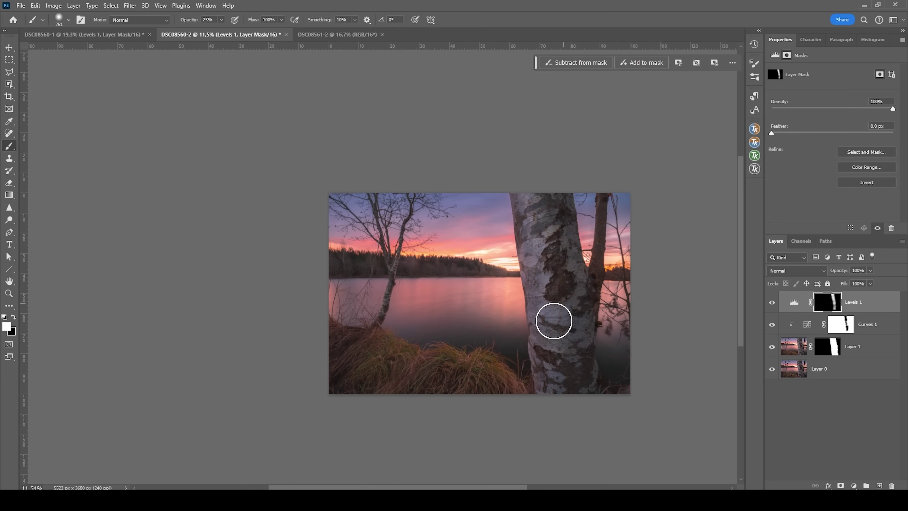
scroll(570, 390, "up", 2)
scroll(501, 328, "up", 2)
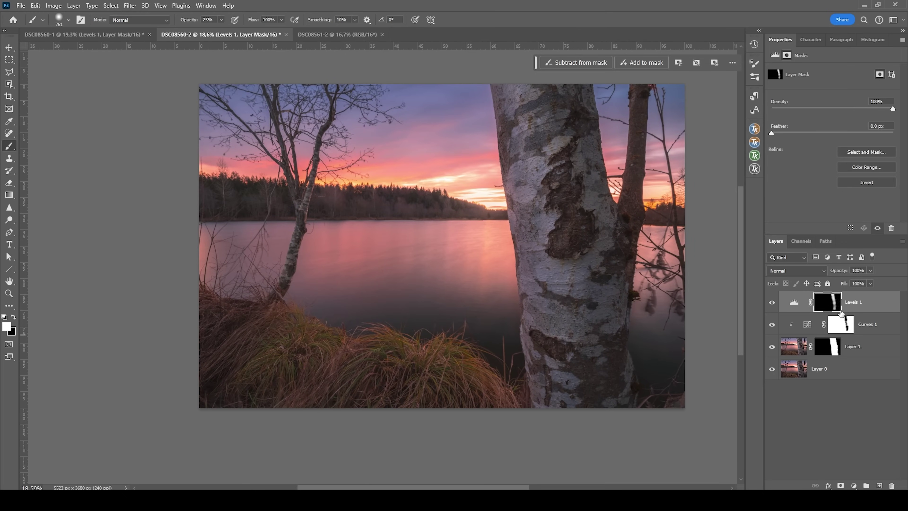
left_click(860, 304)
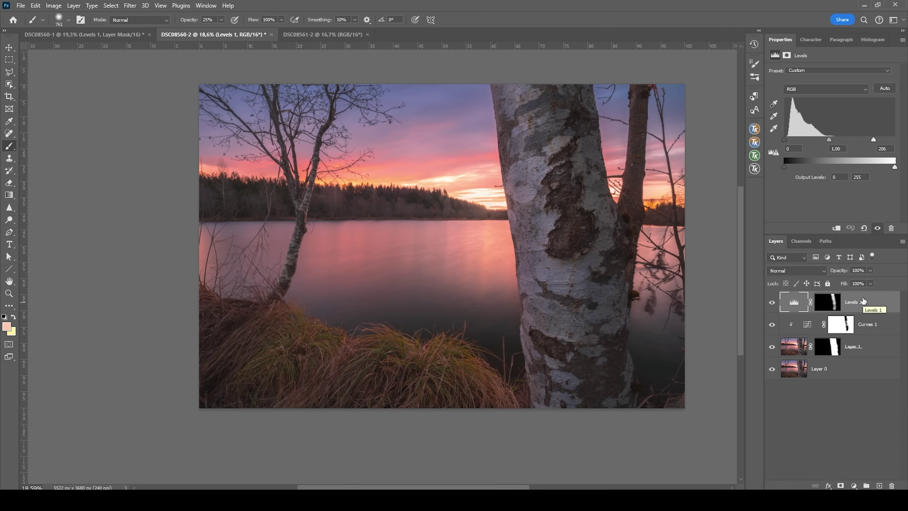
Stamp all visible layers into a new Layer 2 and duplicate it as Layer 2 copy
key("ctrl+shift+alt+e")
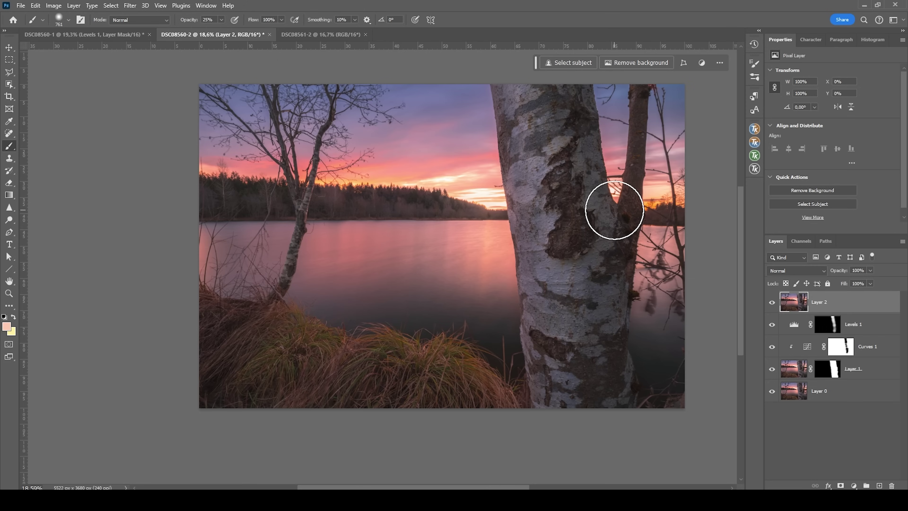
key("ctrl+j")
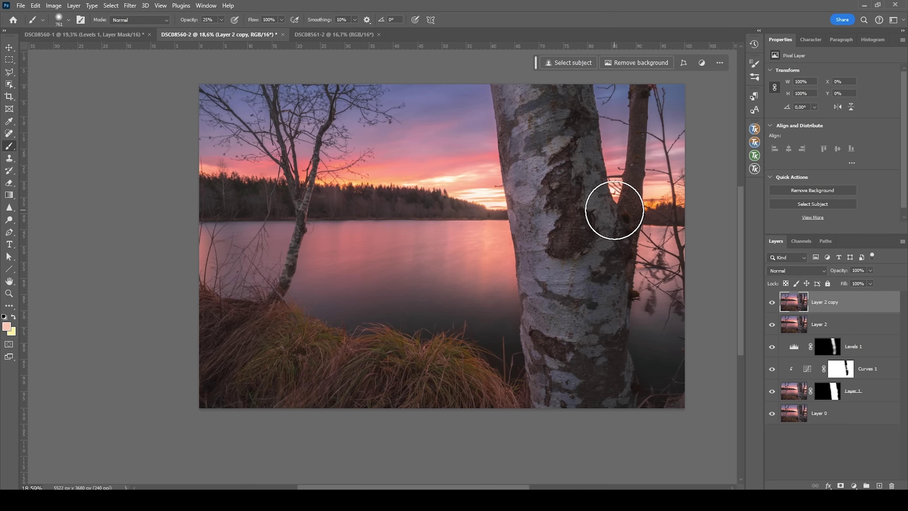
left_click(14, 134)
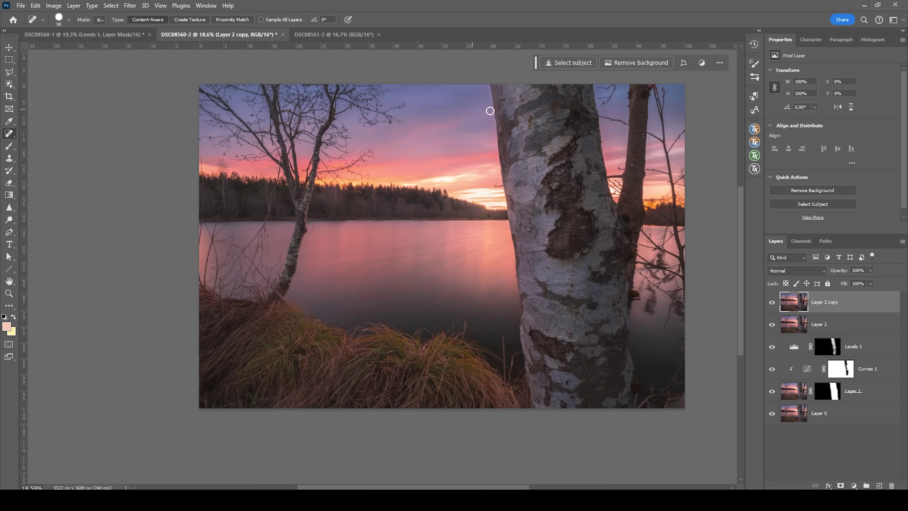
Heal away the thin curved twig in the sky with a 22 px Spot Healing Brush
scroll(640, 93, "up", 3)
scroll(643, 81, "up", 6)
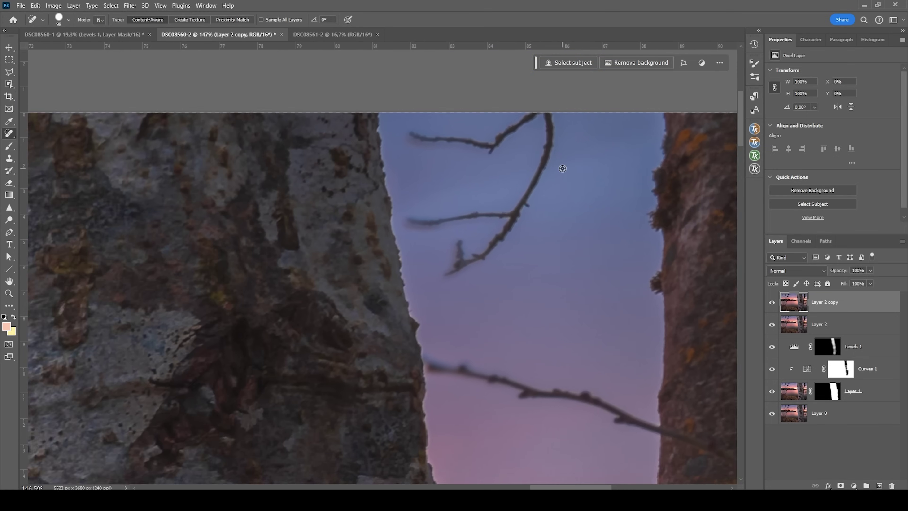
scroll(562, 168, "up", 1)
left_click_drag(533, 197, 525, 197)
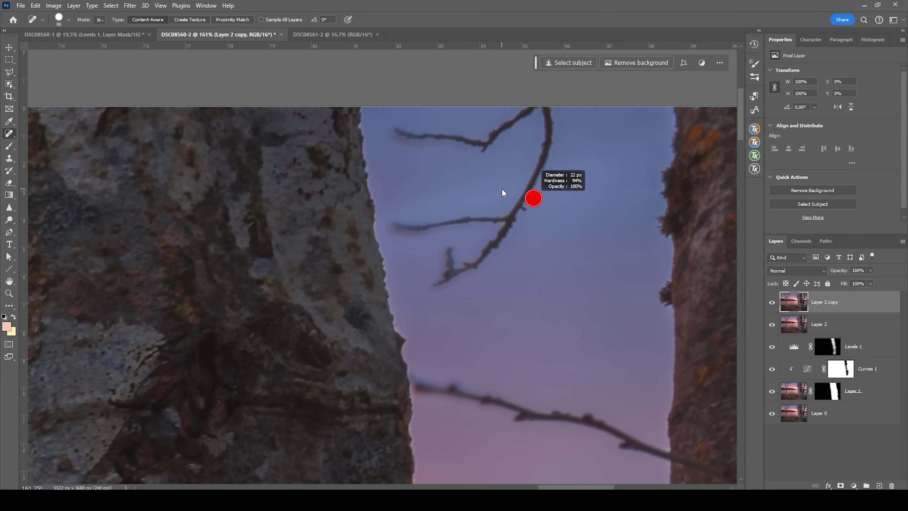
mouse_move(395, 133)
left_mouse_down()
mouse_move(472, 144)
mouse_move(533, 108)
mouse_move(543, 147)
mouse_move(515, 209)
mouse_move(450, 266)
mouse_move(445, 260)
mouse_move(493, 239)
mouse_move(448, 218)
mouse_move(397, 222)
left_mouse_up()
left_click_drag(398, 222, 535, 254)
scroll(666, 349, "down", 3)
scroll(666, 349, "down", 3)
scroll(566, 253, "up", 2)
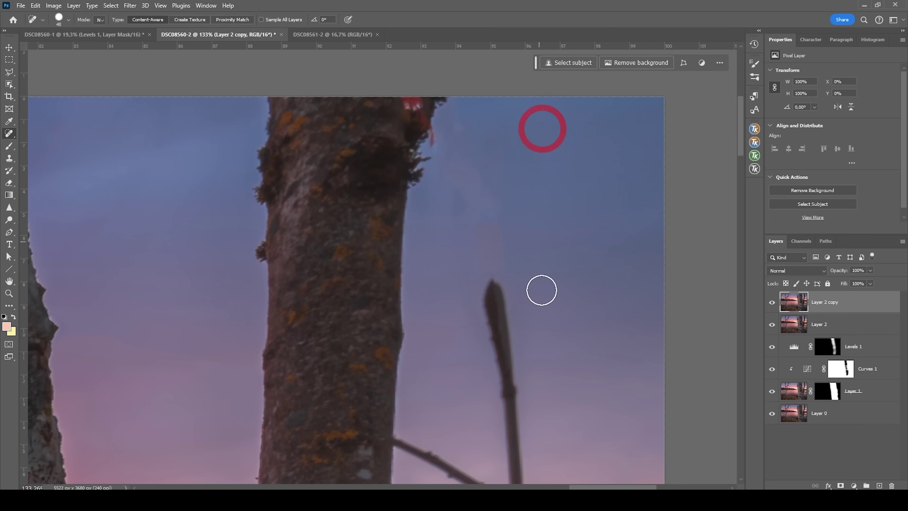
scroll(540, 288, "down", 5)
scroll(513, 119, "up", 5)
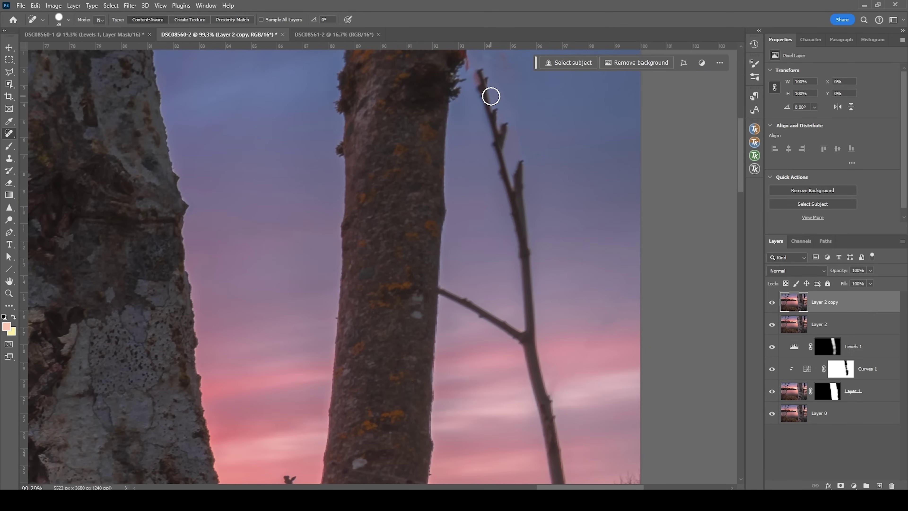
Erase the thin forked branch beside the smaller trunk using the Remove Tool at 52 px
right_click(9, 139)
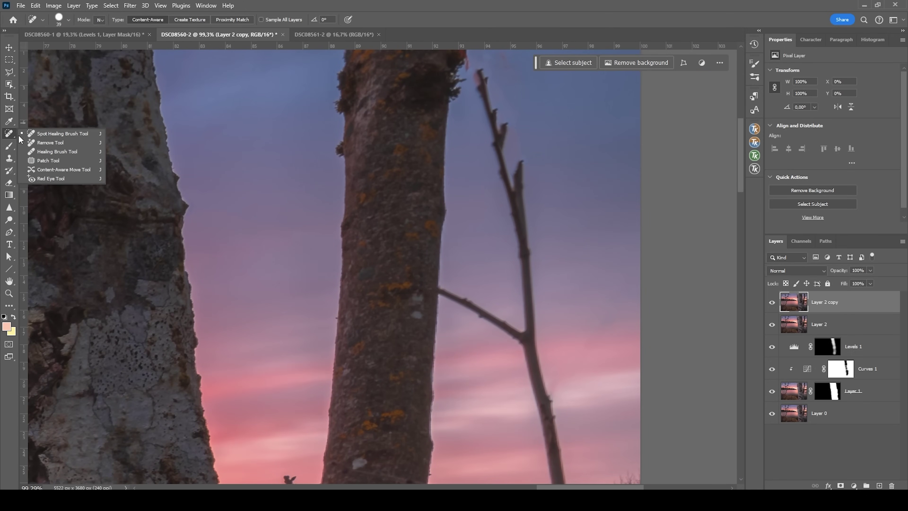
left_click(59, 138)
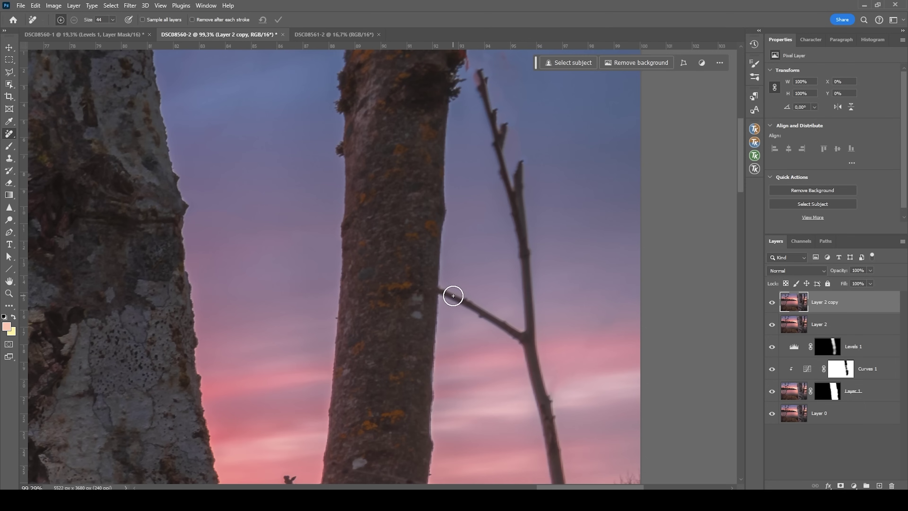
mouse_move(446, 296)
left_mouse_down()
mouse_move(525, 336)
mouse_move(521, 73)
mouse_move(528, 92)
left_mouse_up()
scroll(544, 300, "down", 5)
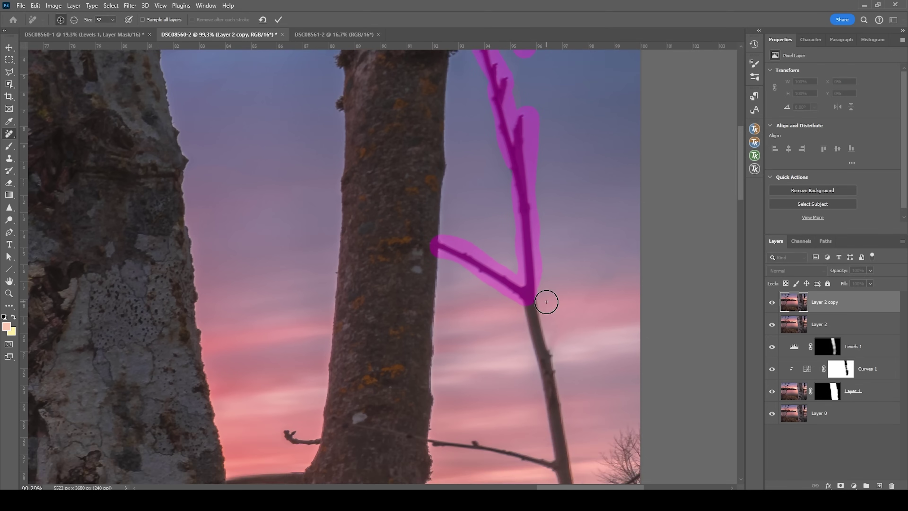
left_click_drag(531, 205, 432, 336)
scroll(563, 225, "up", 2)
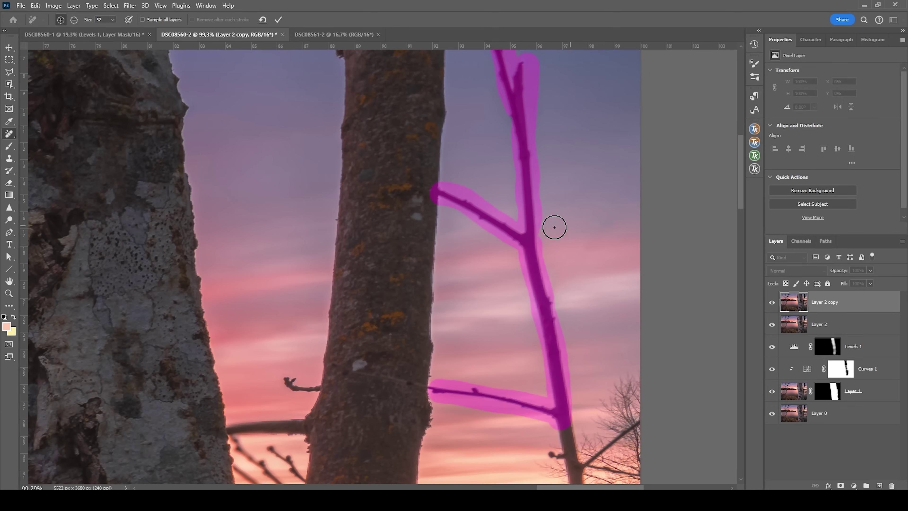
left_click(280, 20)
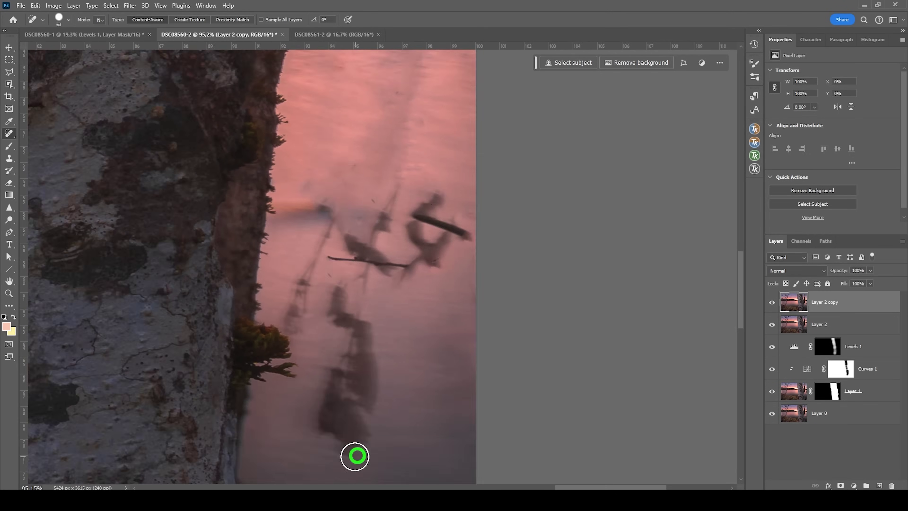
Spot-heal a dark curved twig in the water above the reeds
left_click_drag(193, 351, 250, 291)
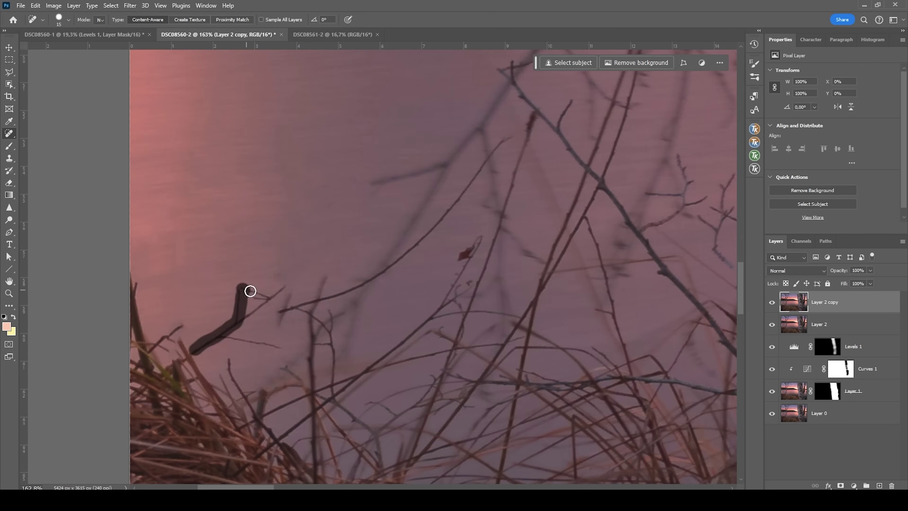